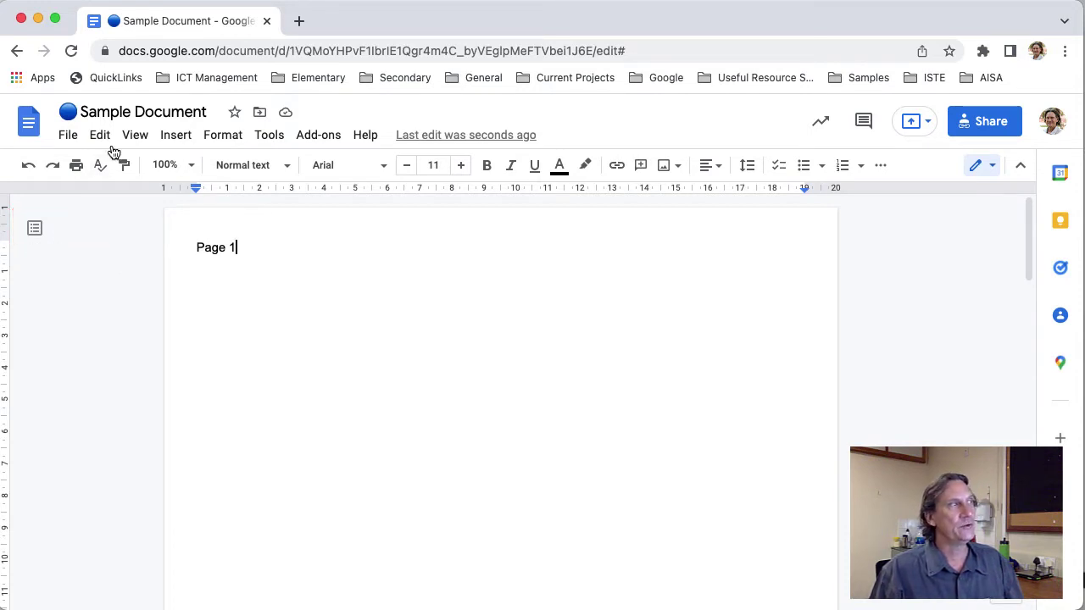
Step: Look through the view options and paragraph style choices without changing anything
left_click(135, 135)
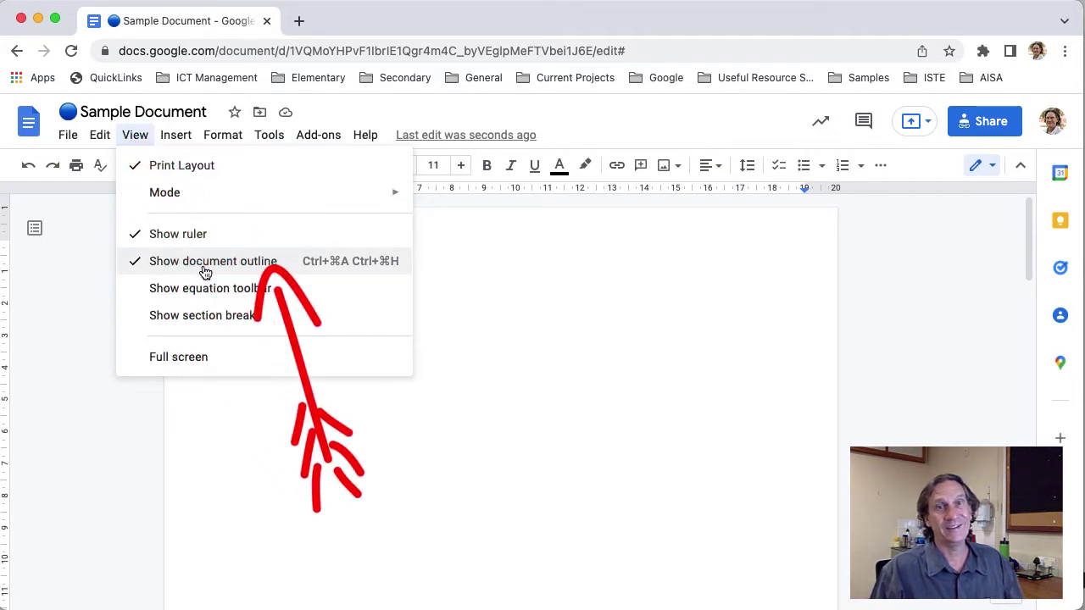
key("Escape")
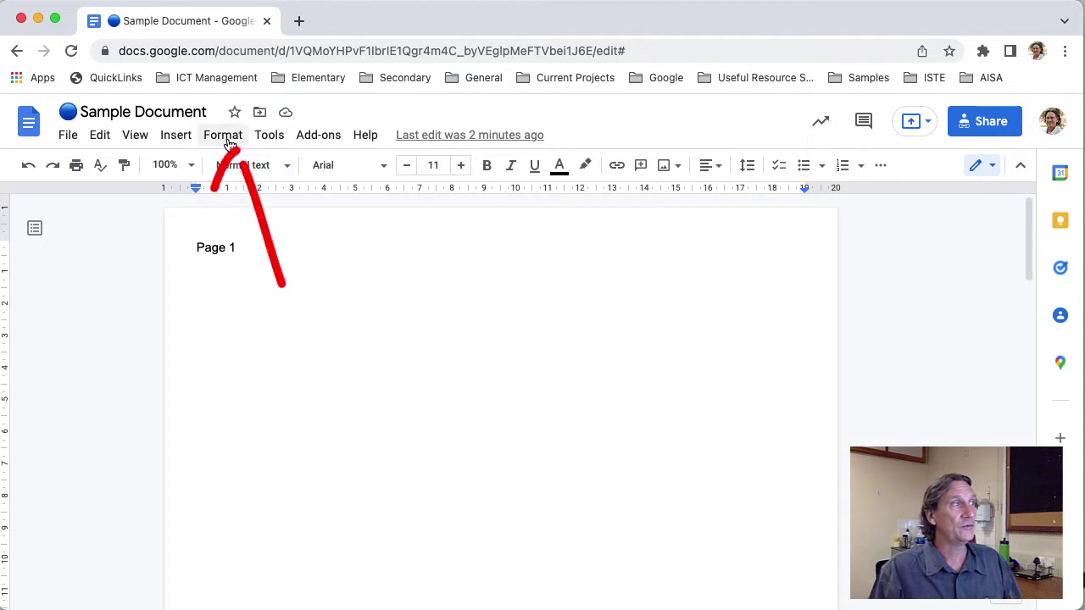
left_click(223, 136)
mouse_move(236, 197)
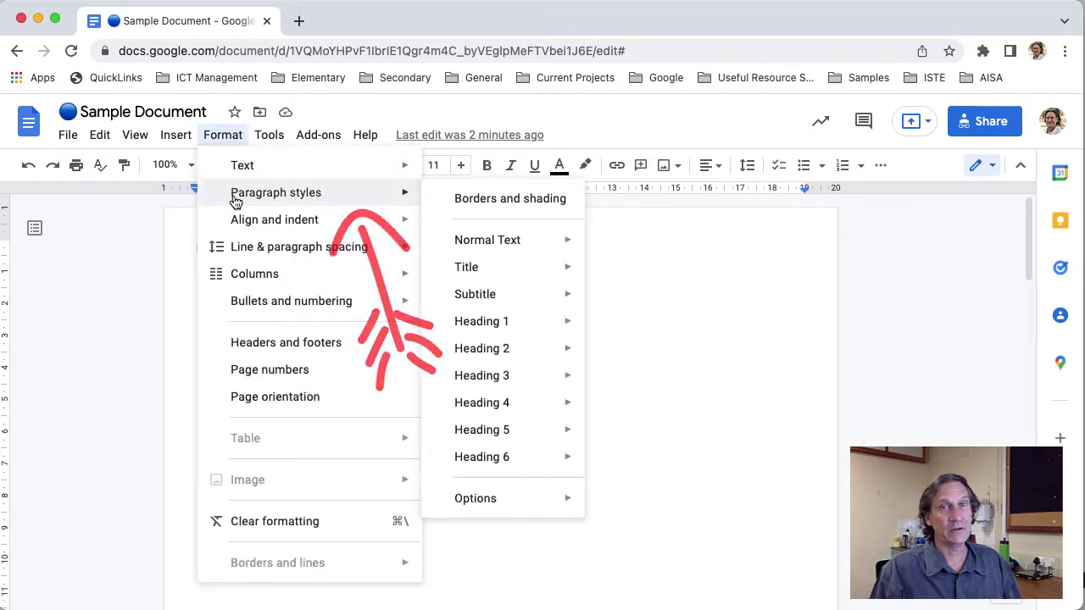
key("Escape")
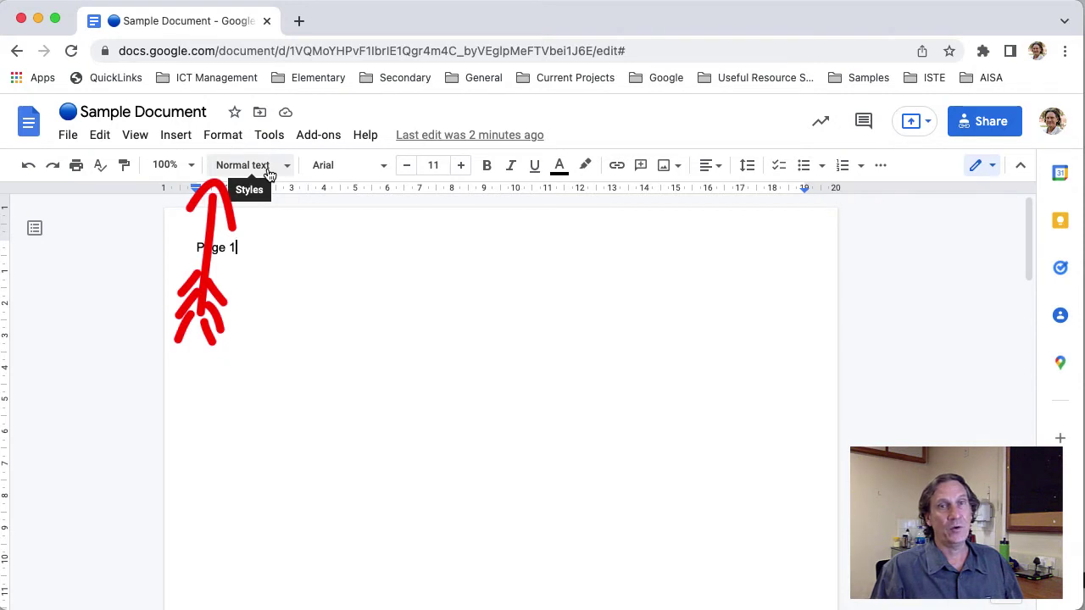
Step: Apply the Heading 1 style to the 'Page 1' line, then to the 'Page 2' line
left_click(271, 173)
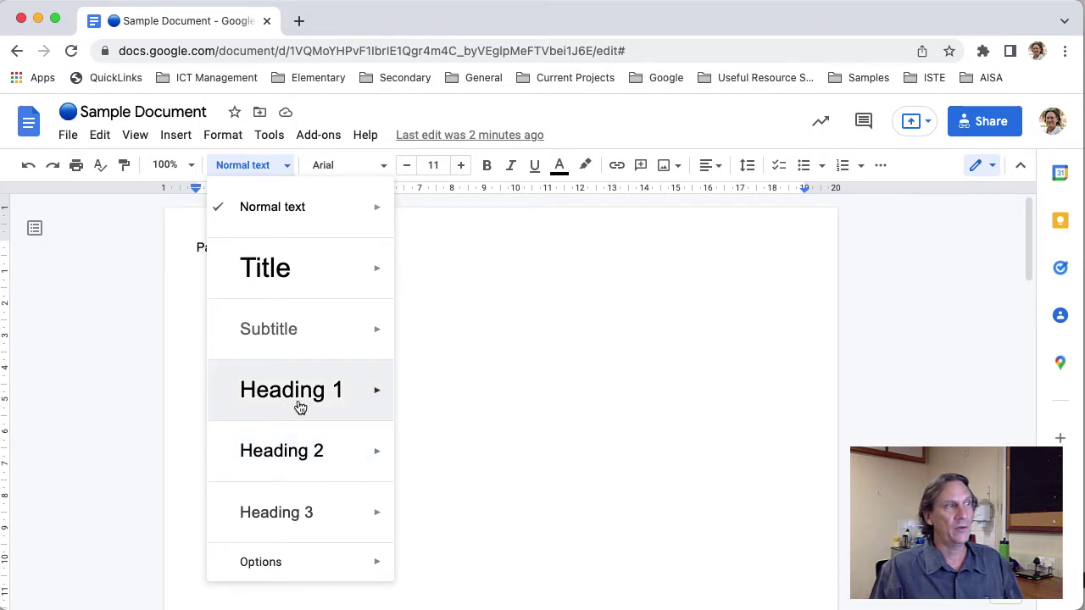
left_click(364, 401)
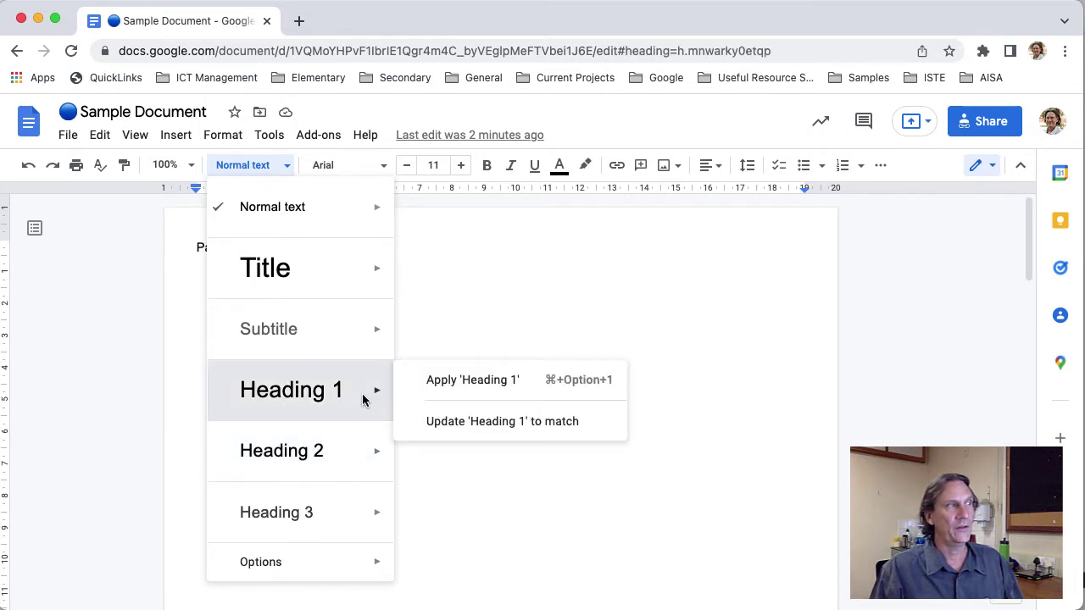
scroll(315, 386, "down", 10)
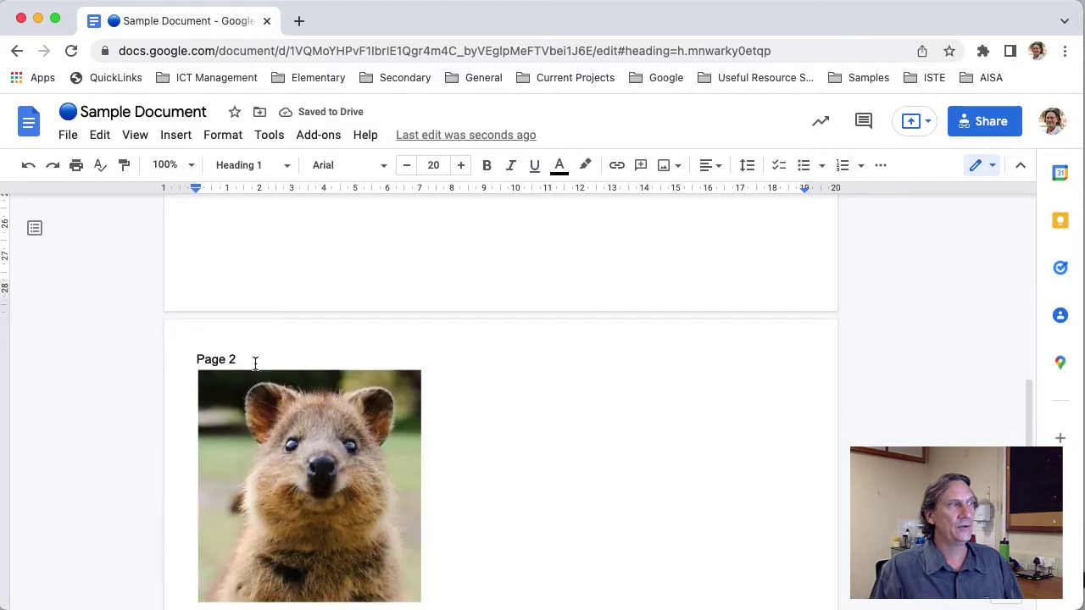
left_click(240, 358)
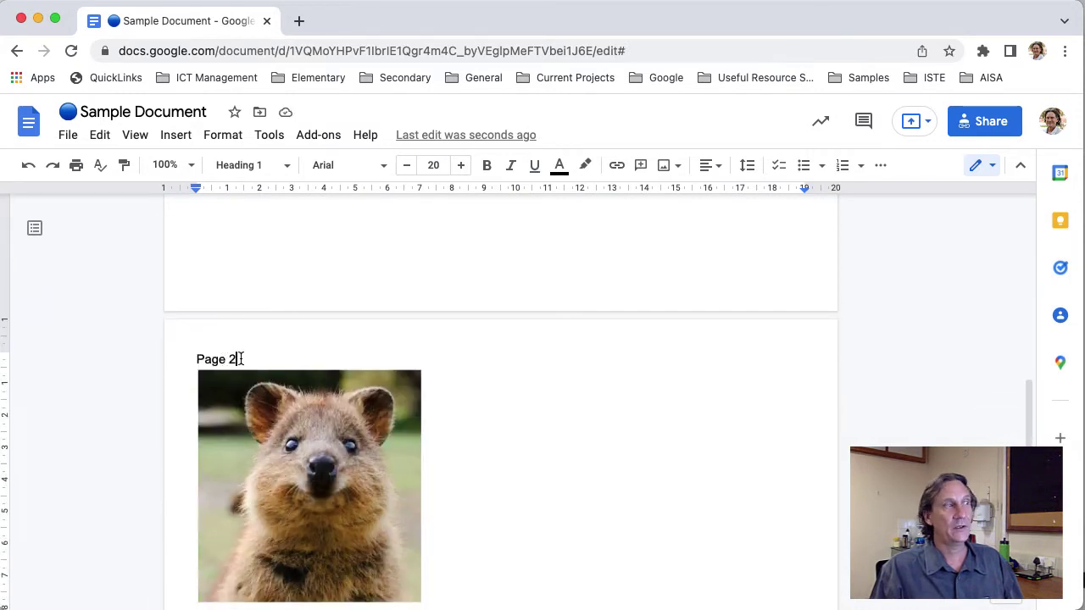
key("Down")
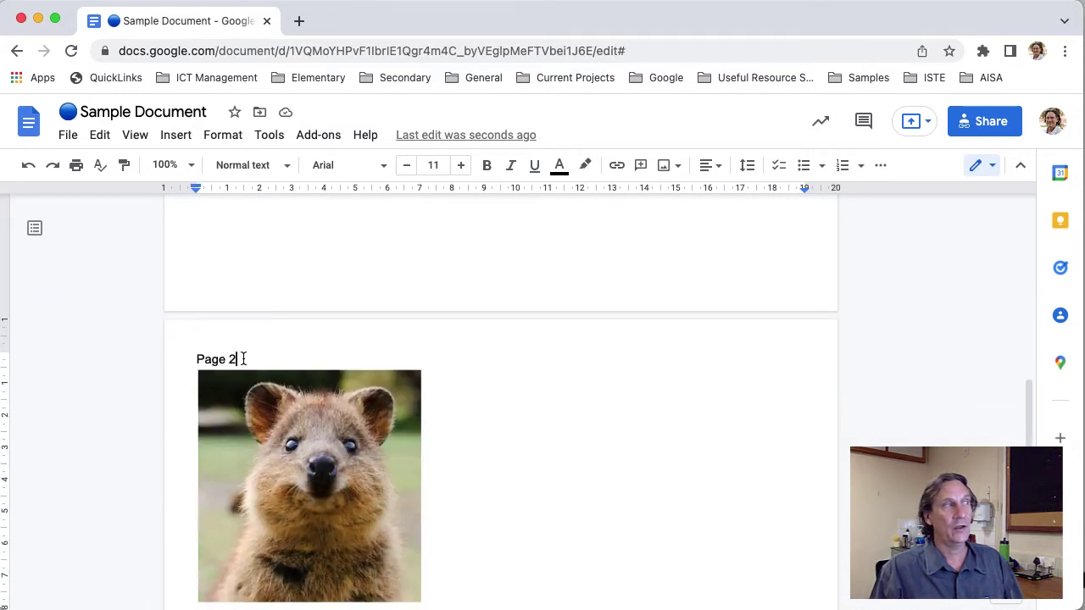
left_click(253, 173)
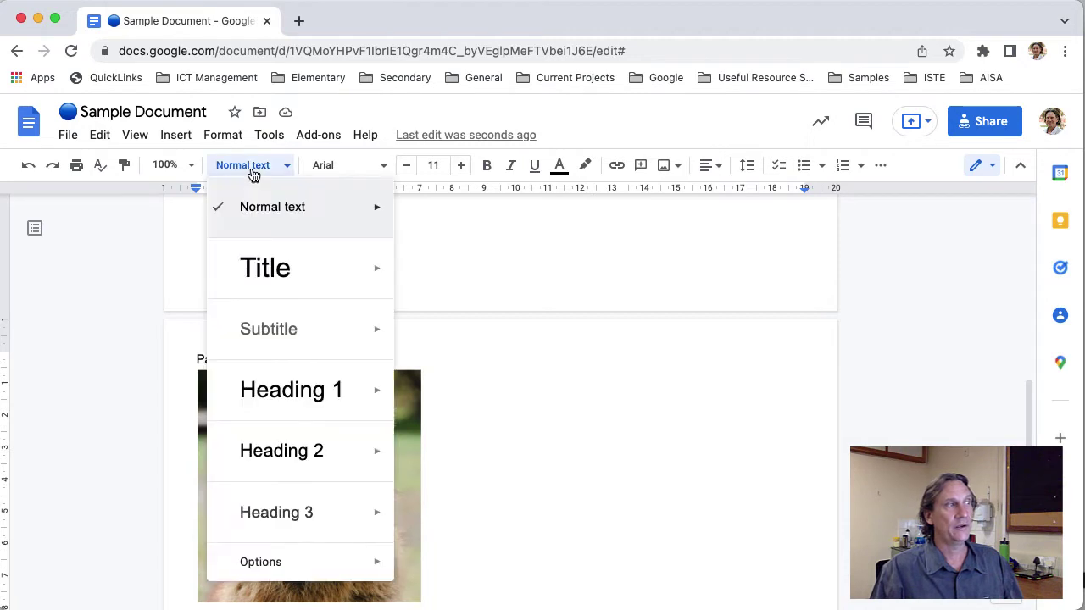
left_click(291, 392)
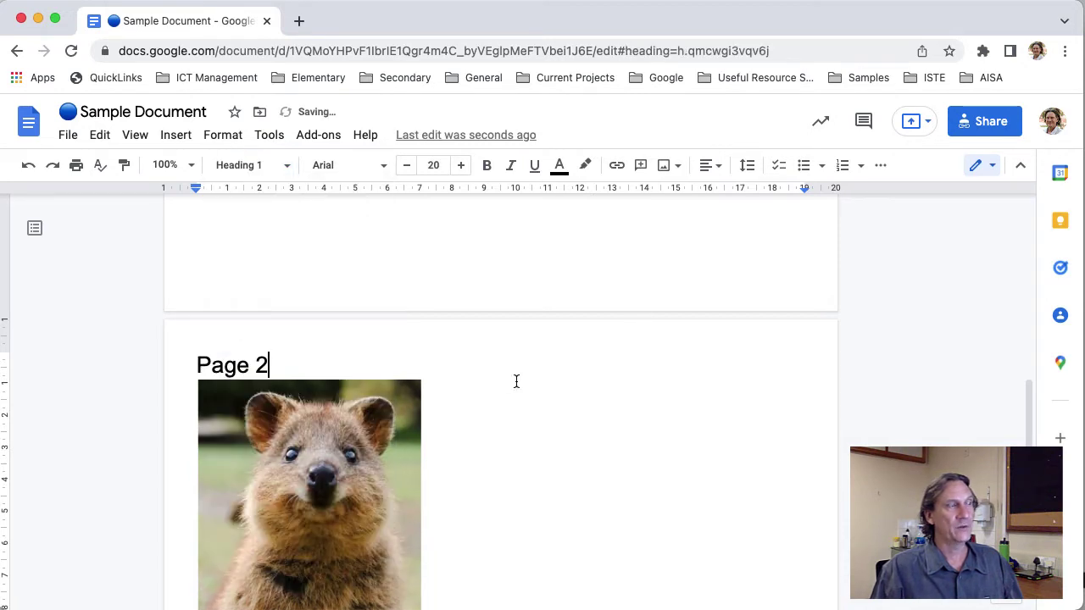
Step: Make the whole 'Page 1' heading italic, bold and set in the Ubuntu font
scroll(514, 381, "up", 5)
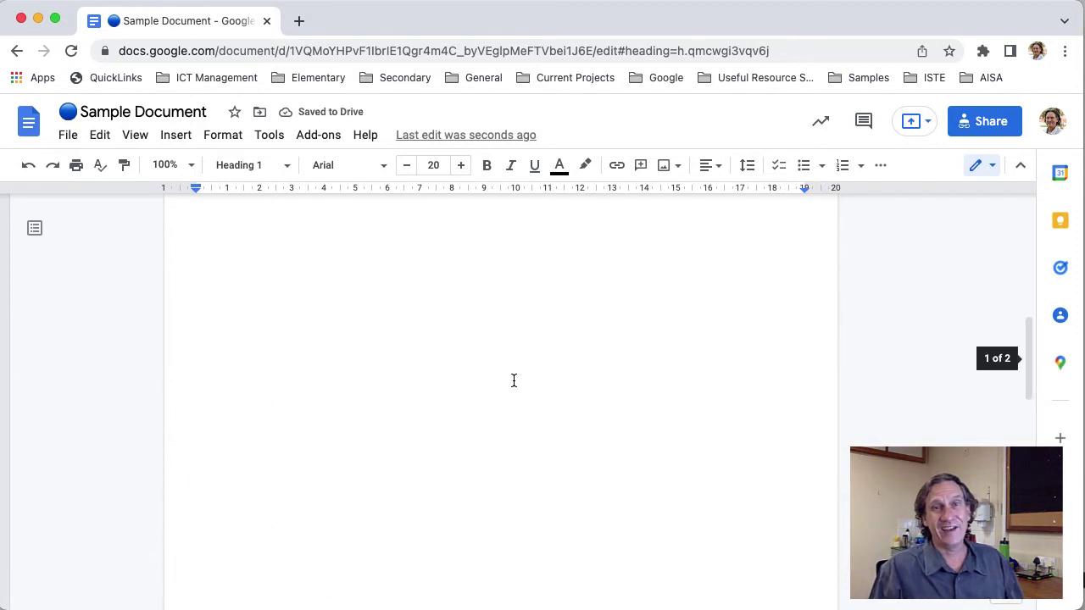
scroll(514, 381, "up", 5)
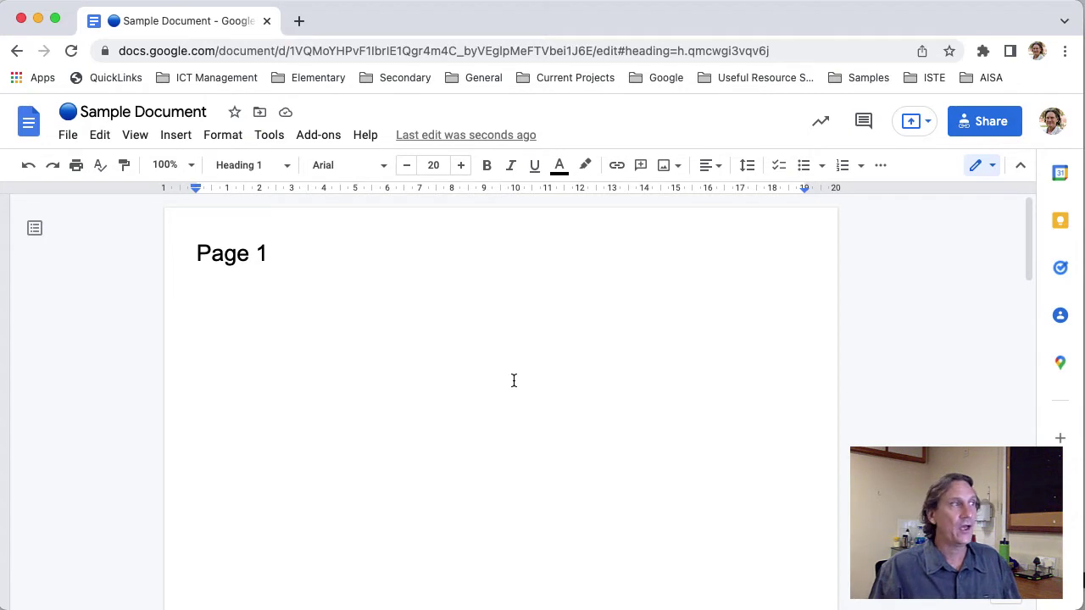
double_click(194, 254)
left_click_drag(195, 254, 296, 262)
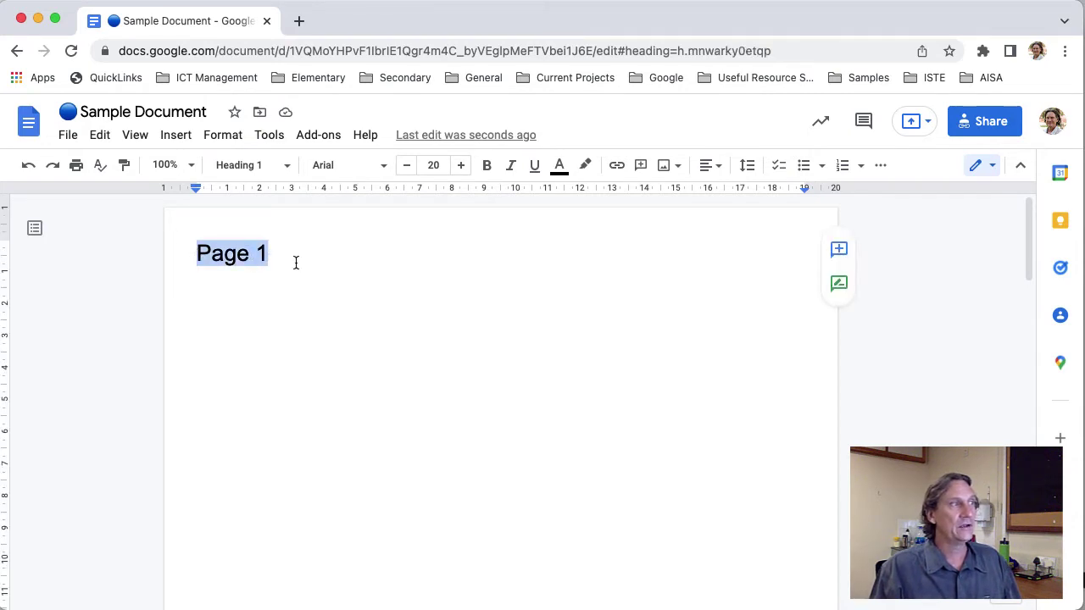
left_click(511, 167)
left_click(486, 167)
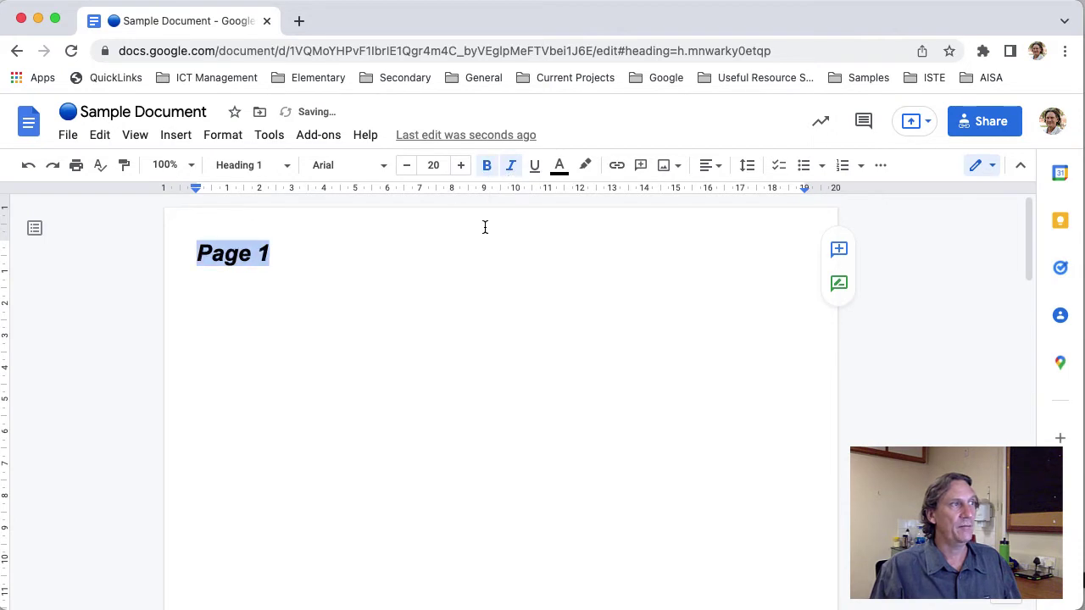
left_click(384, 171)
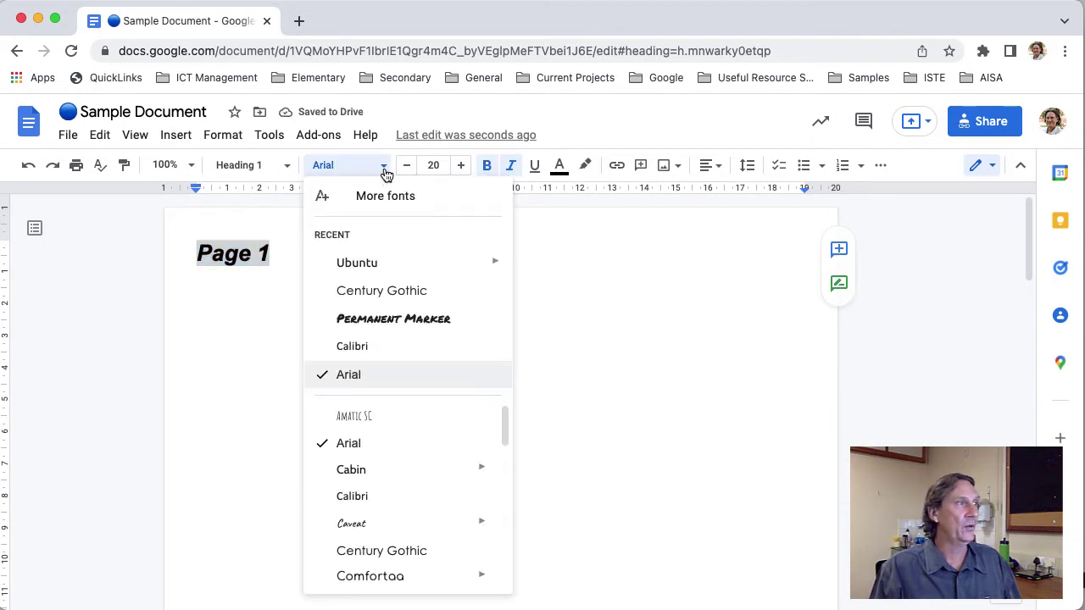
left_click(370, 262)
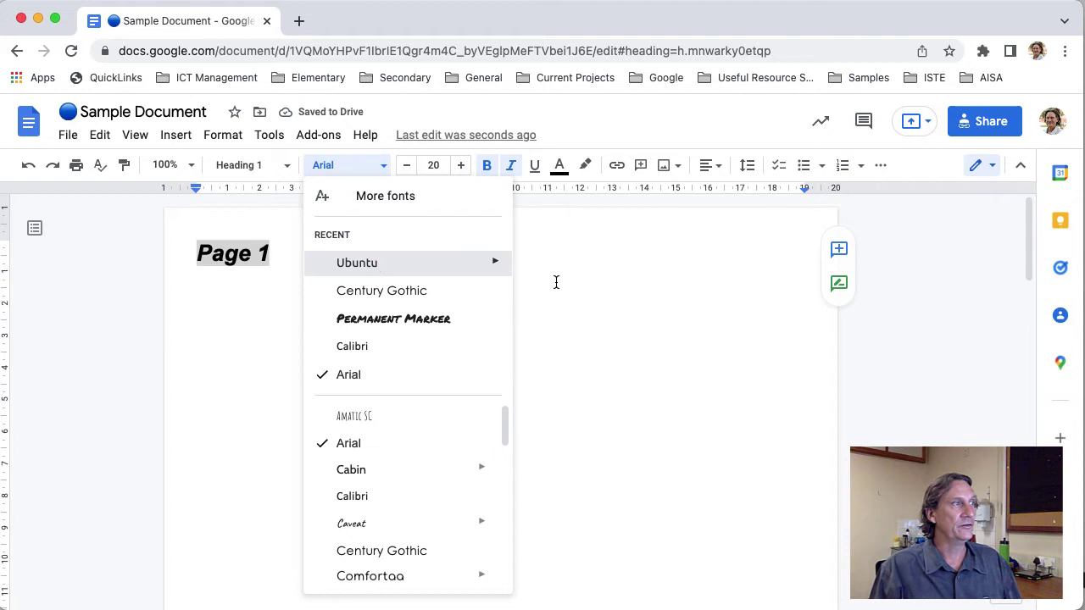
Step: Add space after the 'Page 1' heading paragraph
left_click(223, 135)
mouse_move(240, 255)
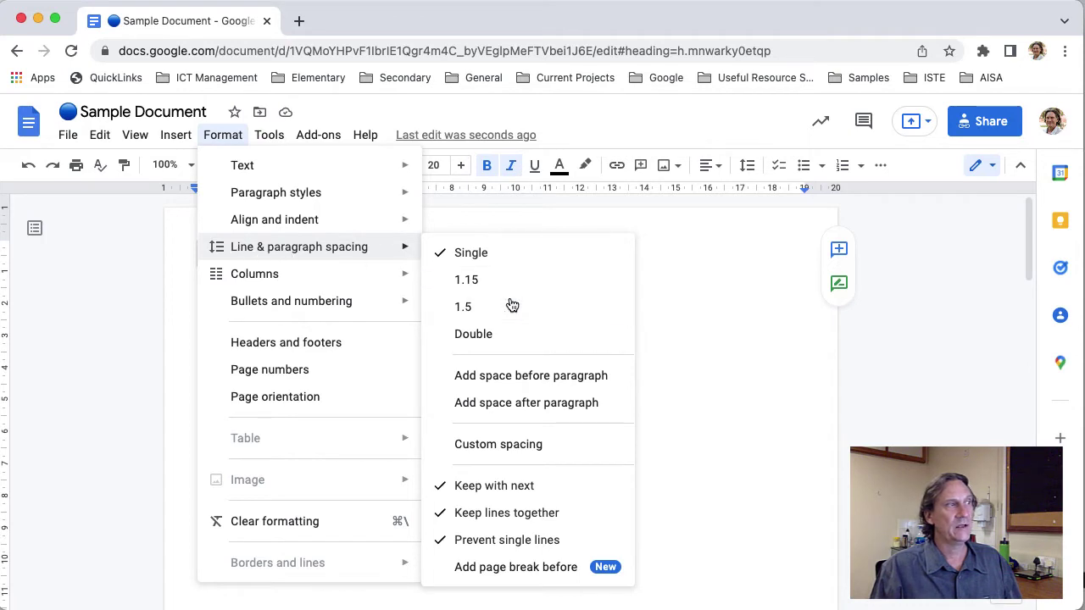
left_click(549, 404)
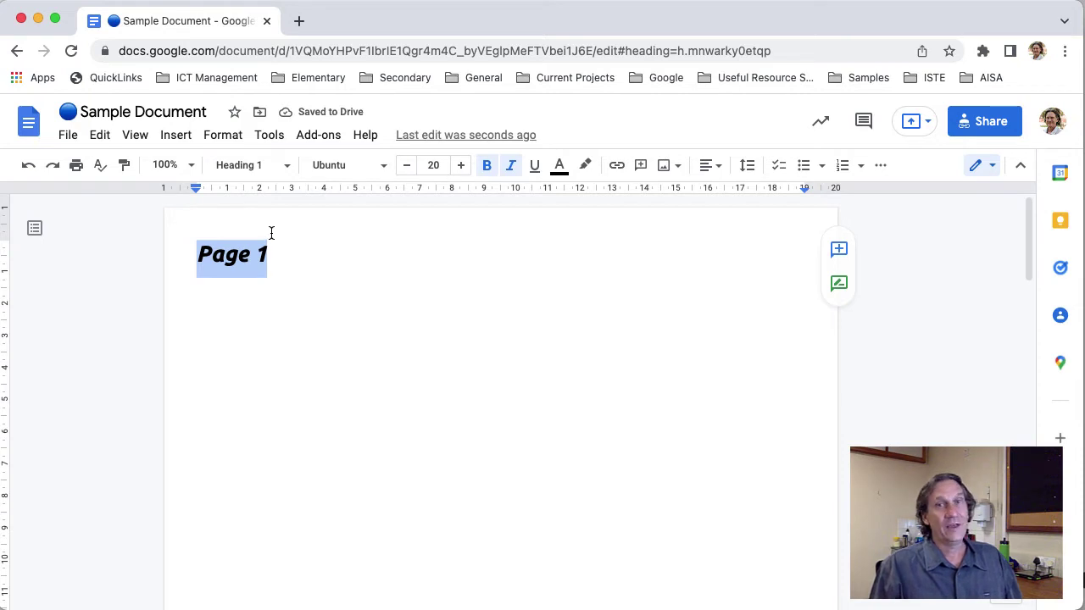
Step: Update 'Heading 1' to match the bold italic Ubuntu 'Page 1' heading, restyling 'Page 2' too
scroll(327, 325, "down", 10)
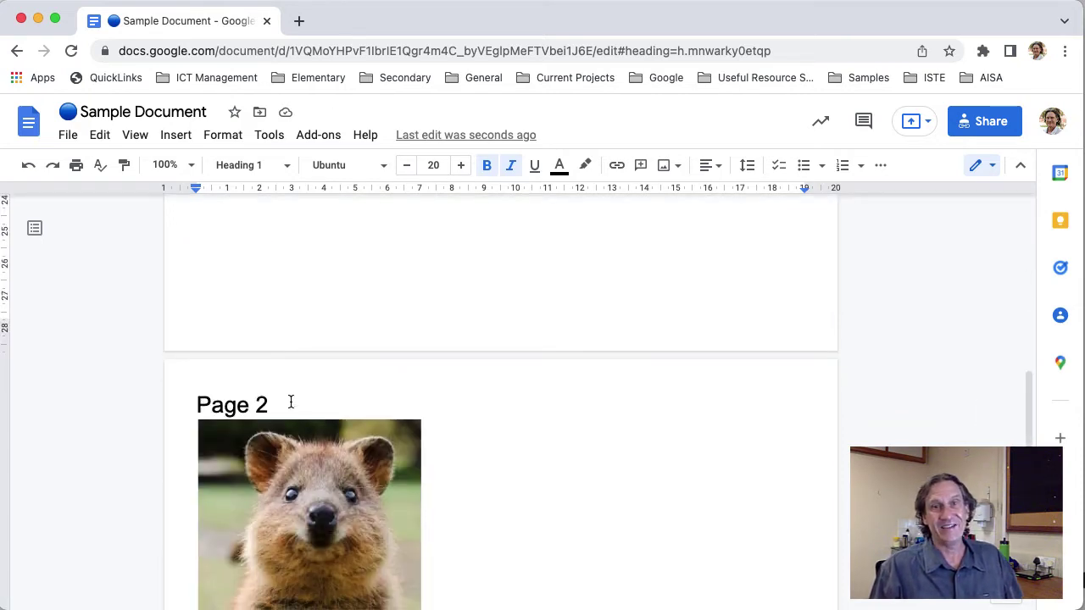
scroll(291, 402, "up", 10)
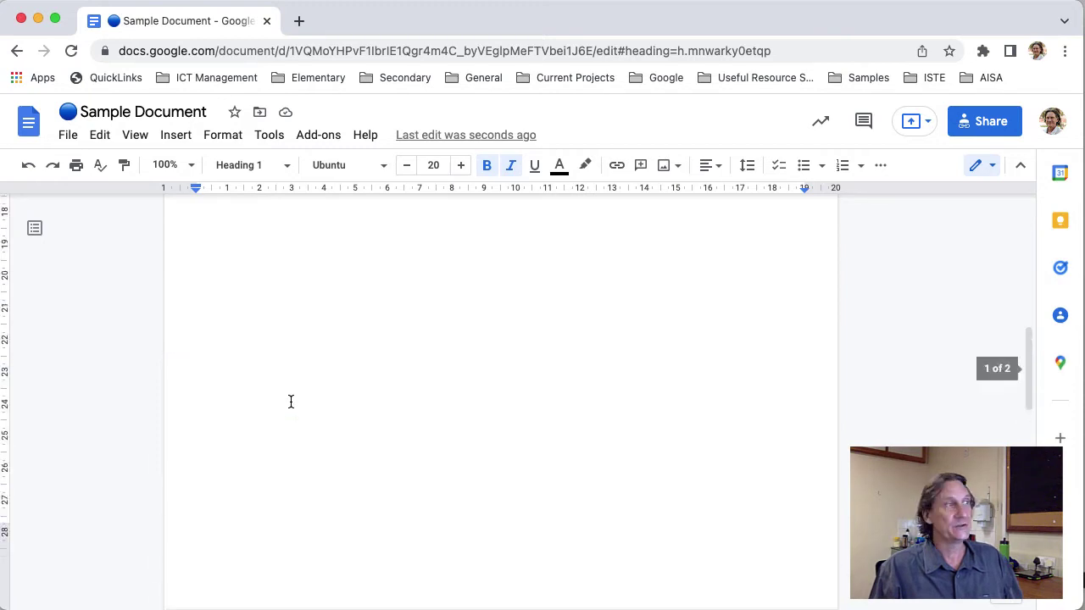
left_click(251, 175)
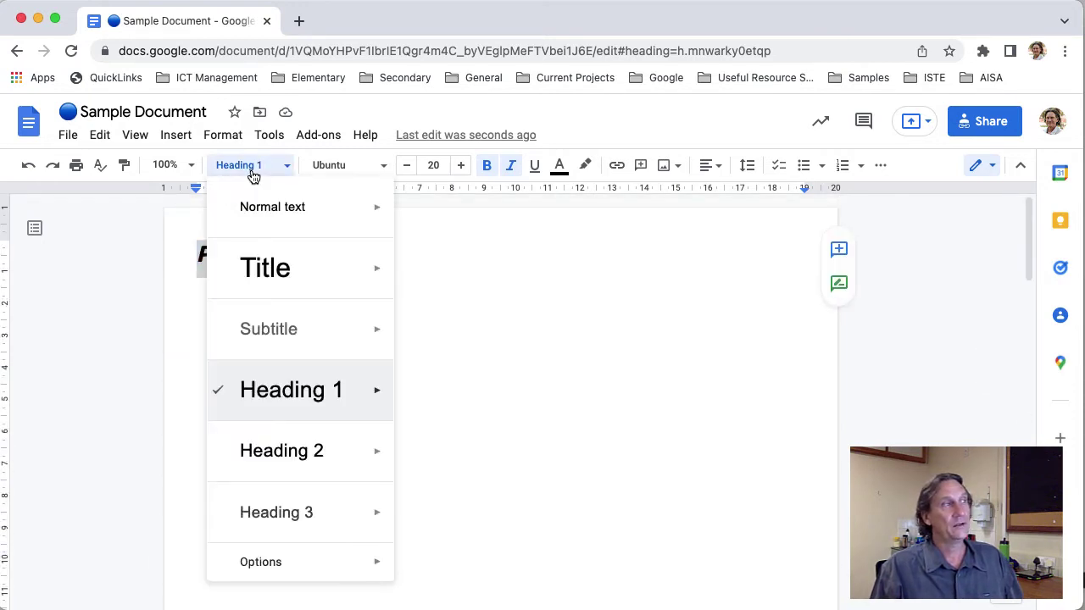
mouse_move(376, 398)
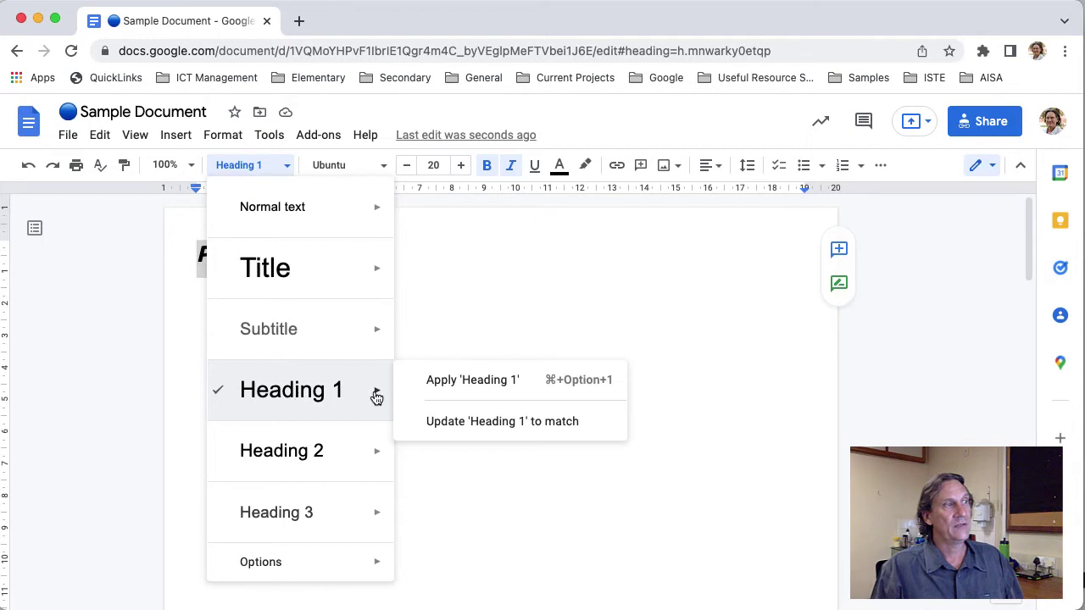
left_click(473, 424)
scroll(470, 429, "down", 3)
scroll(471, 429, "down", 8)
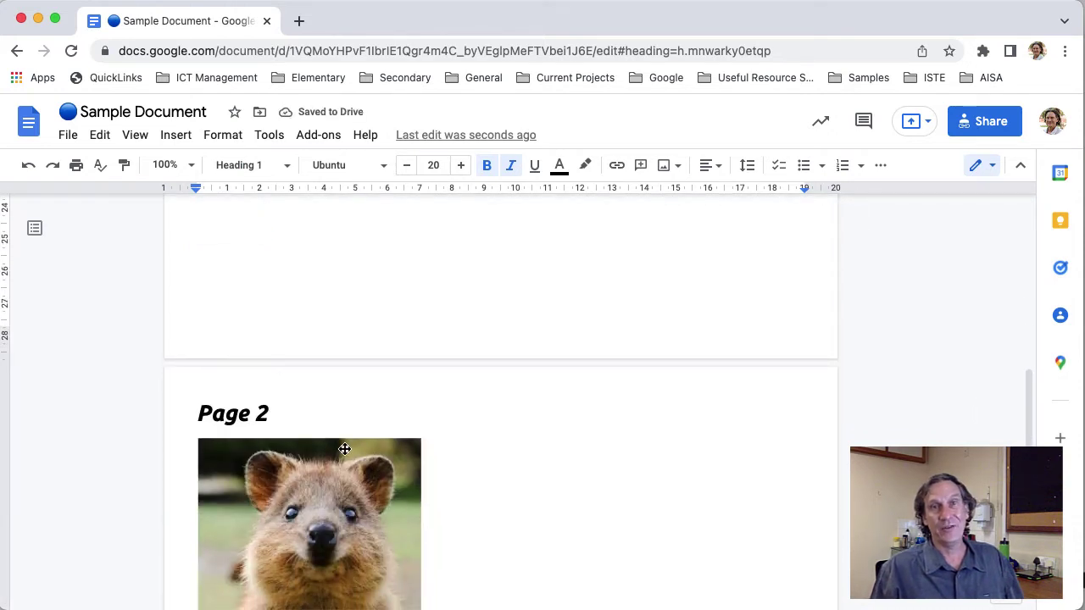
scroll(343, 444, "up", 11)
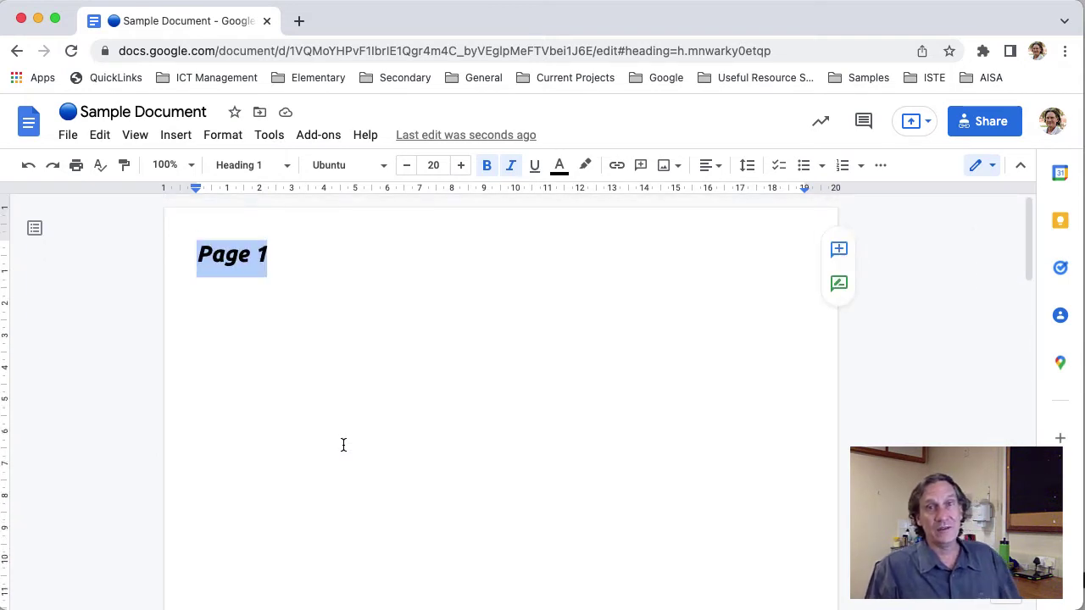
Step: Open the document outline, jump to 'Page 2' and back to 'Page 1', then scroll to the quokka image
left_click(279, 262)
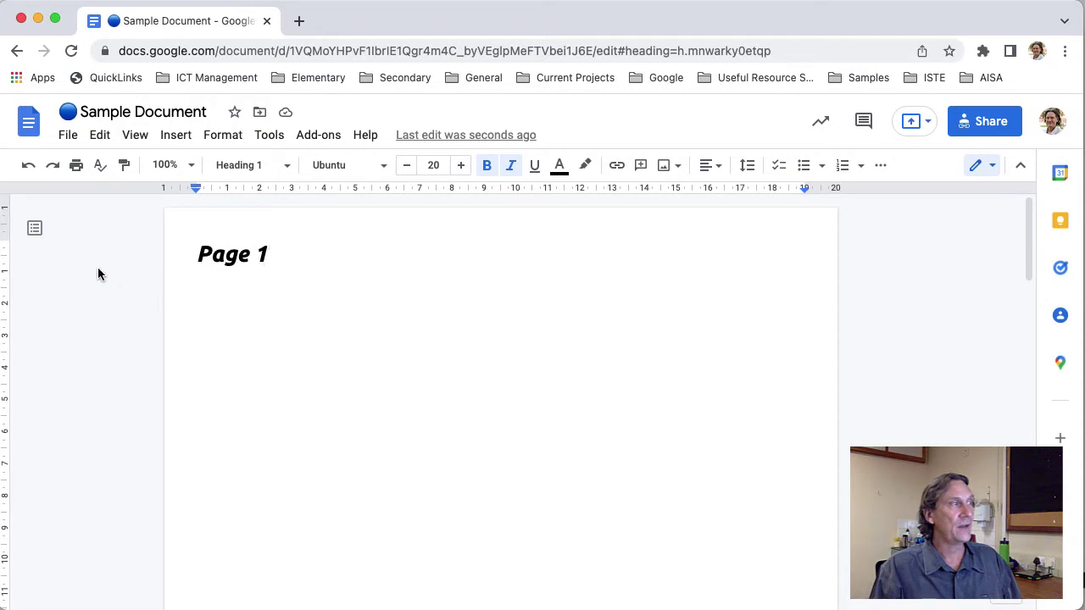
left_click(36, 235)
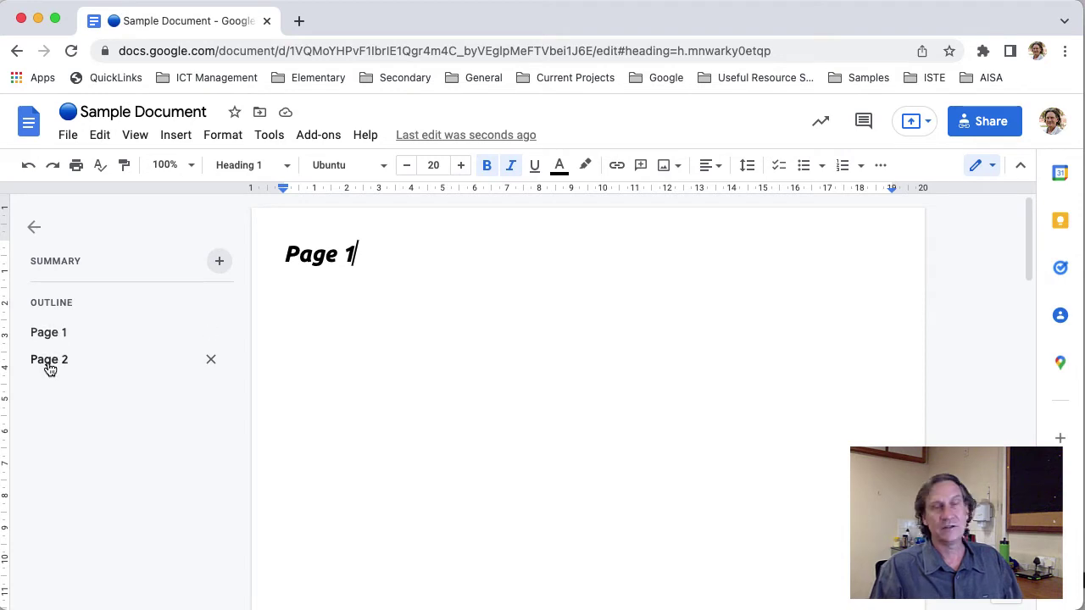
left_click(49, 363)
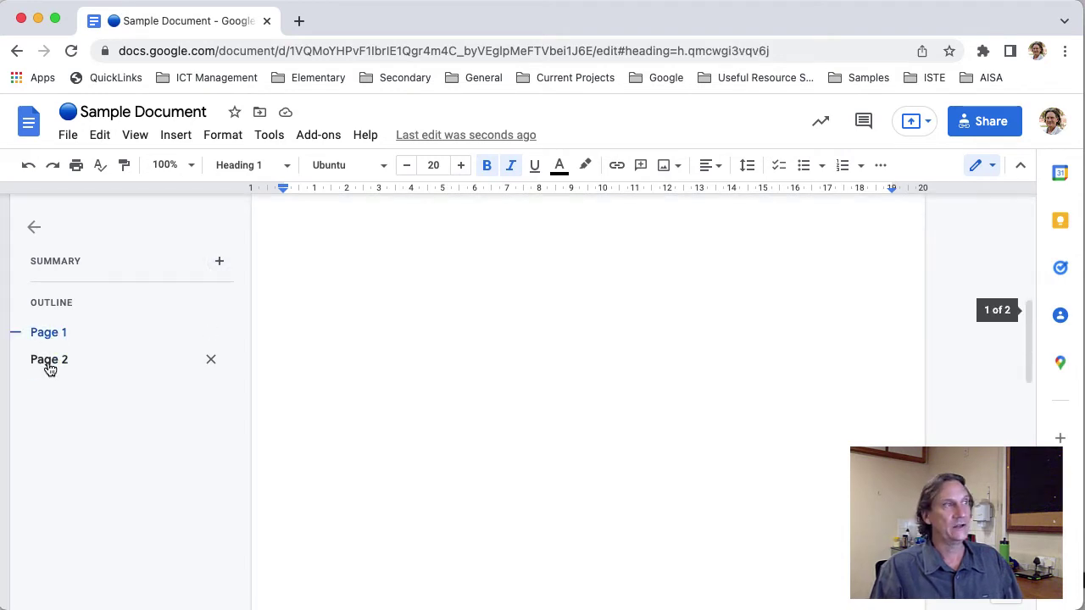
left_click(48, 338)
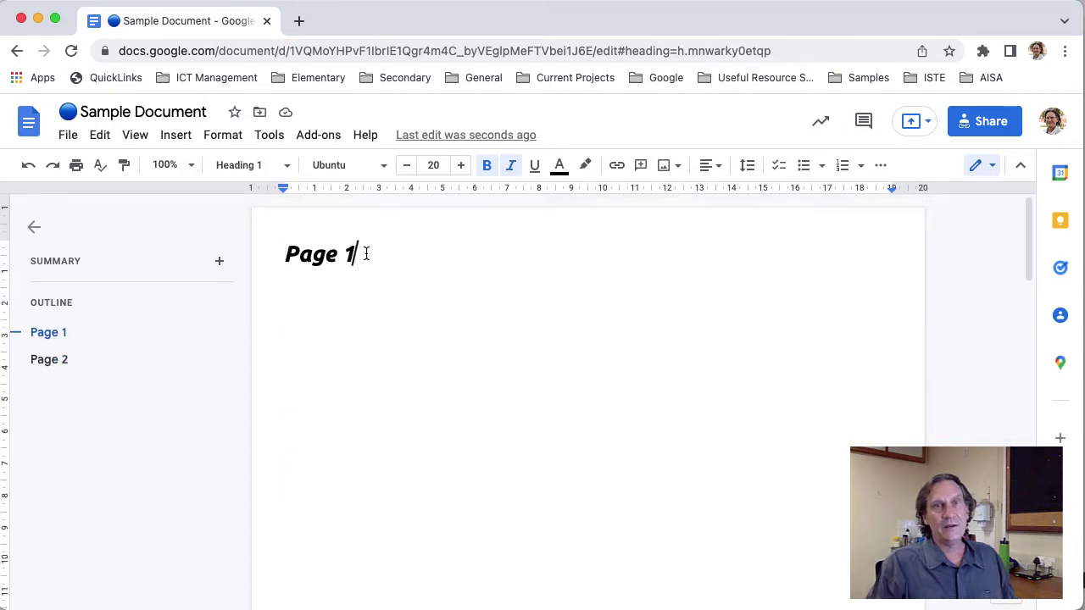
scroll(435, 320, "down", 2)
scroll(435, 320, "down", 5)
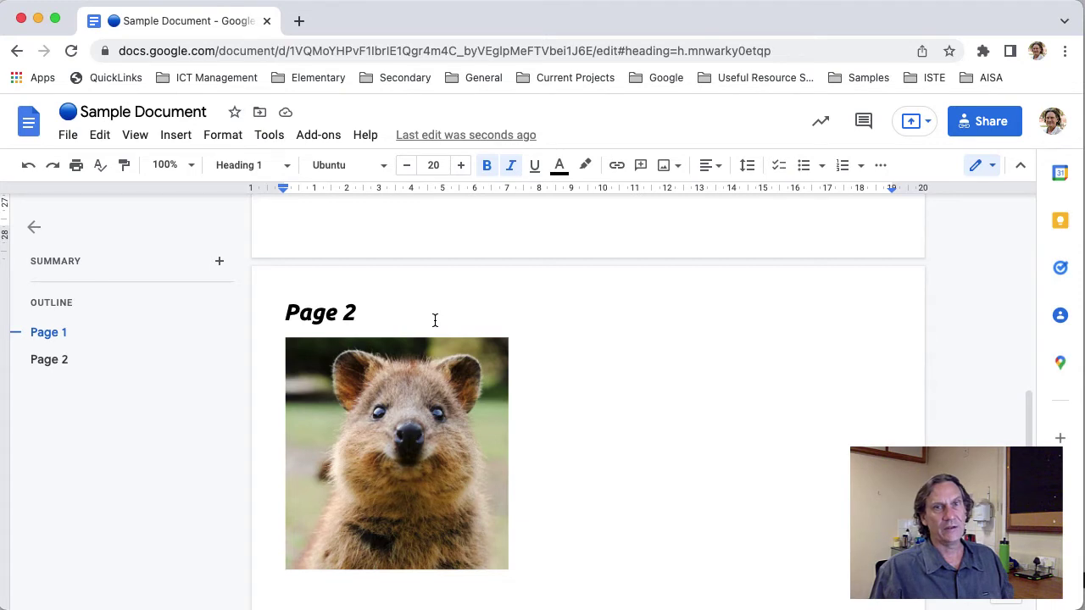
Step: Select the quokka image under the 'Page 2' heading and bring up the Insert menu
left_click(281, 419)
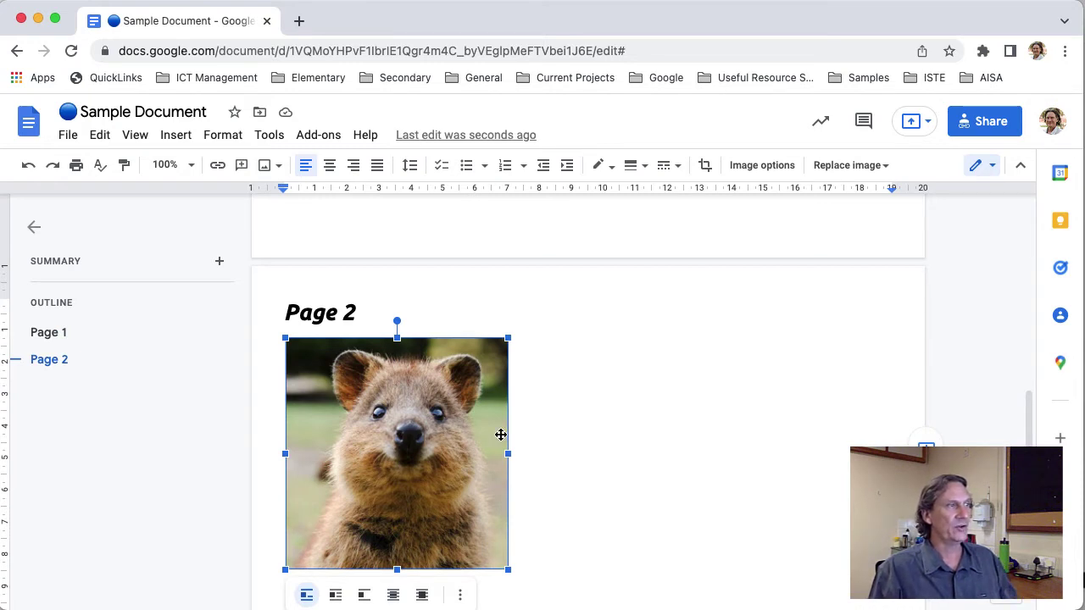
left_click(535, 433)
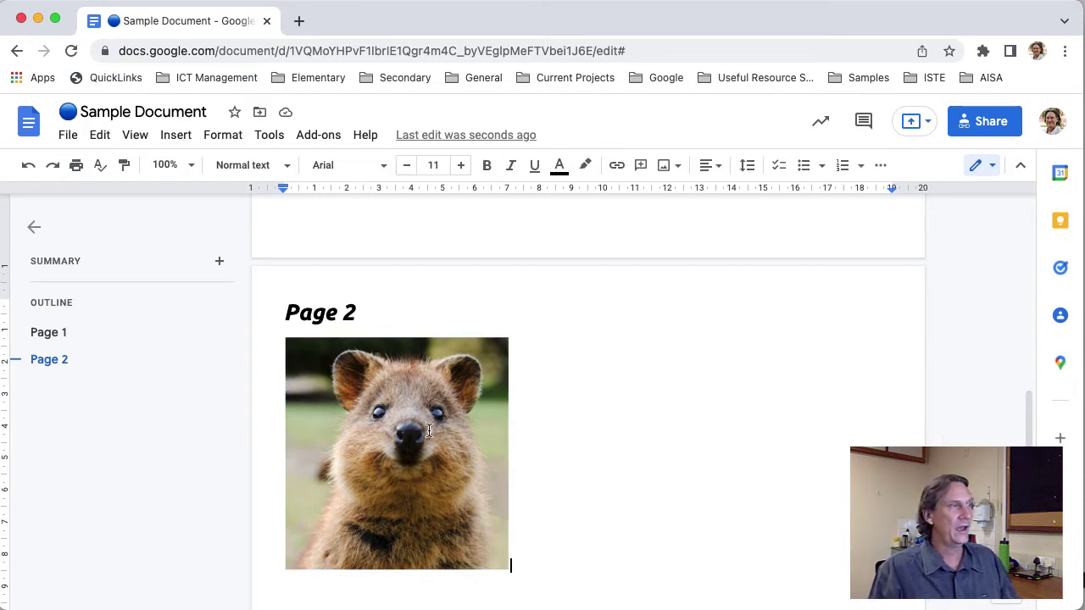
scroll(605, 431, "up", 10)
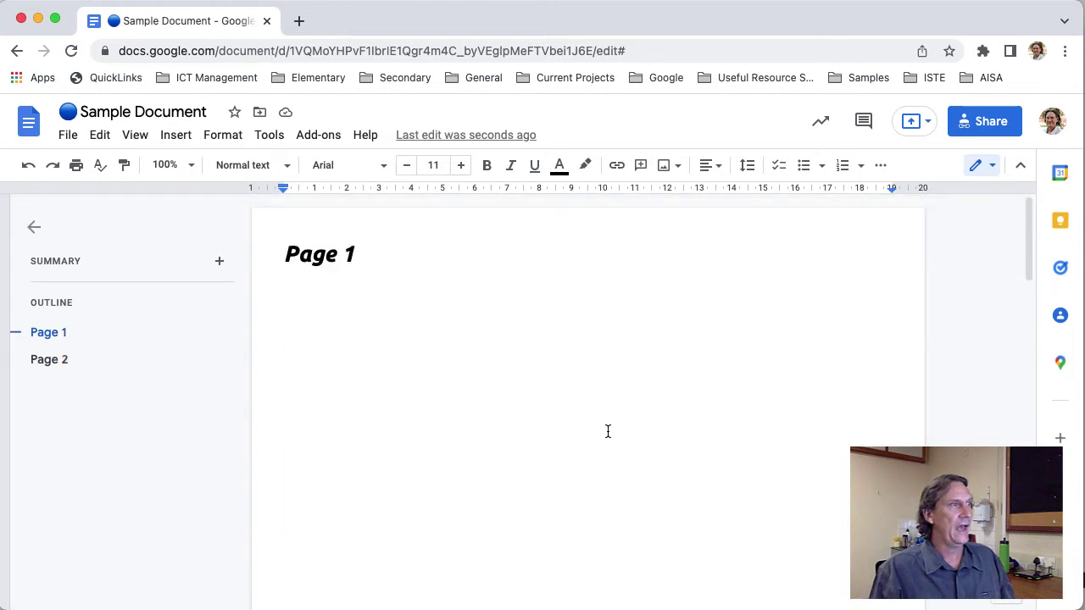
scroll(607, 431, "down", 10)
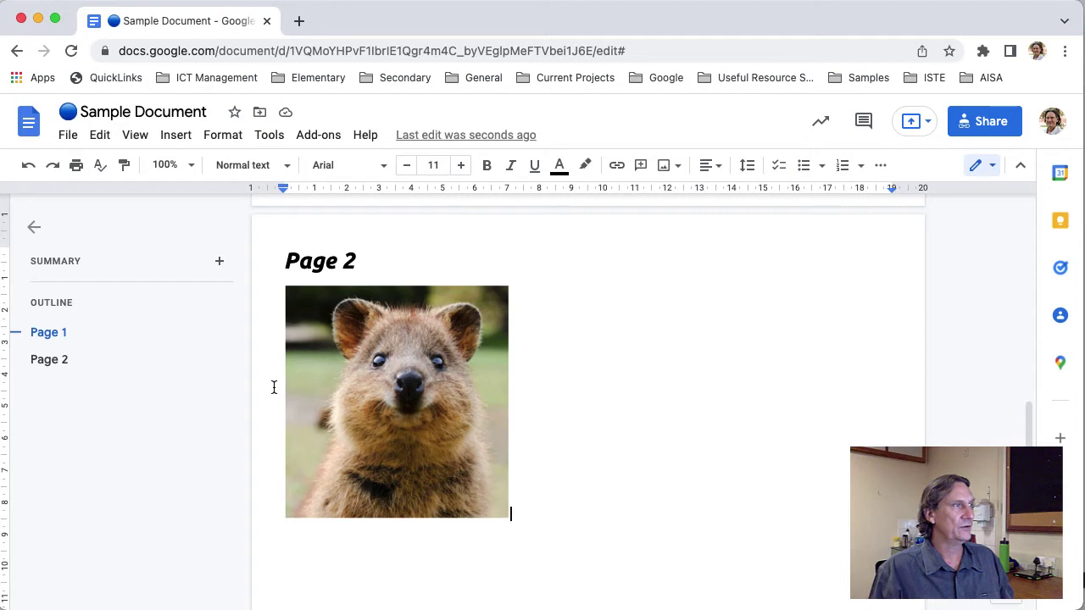
left_click(317, 370)
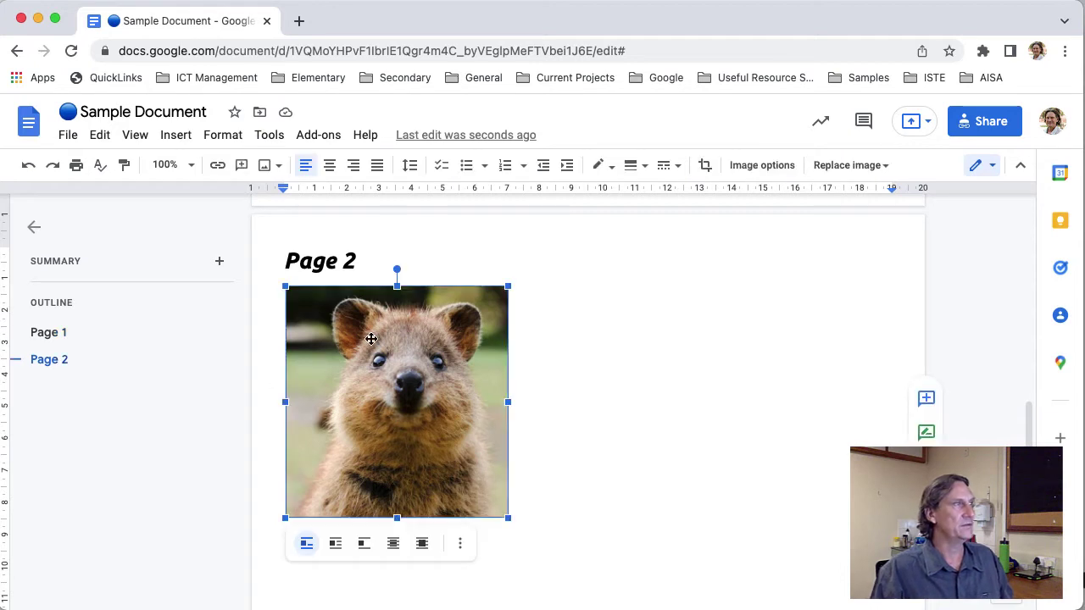
left_click(178, 135)
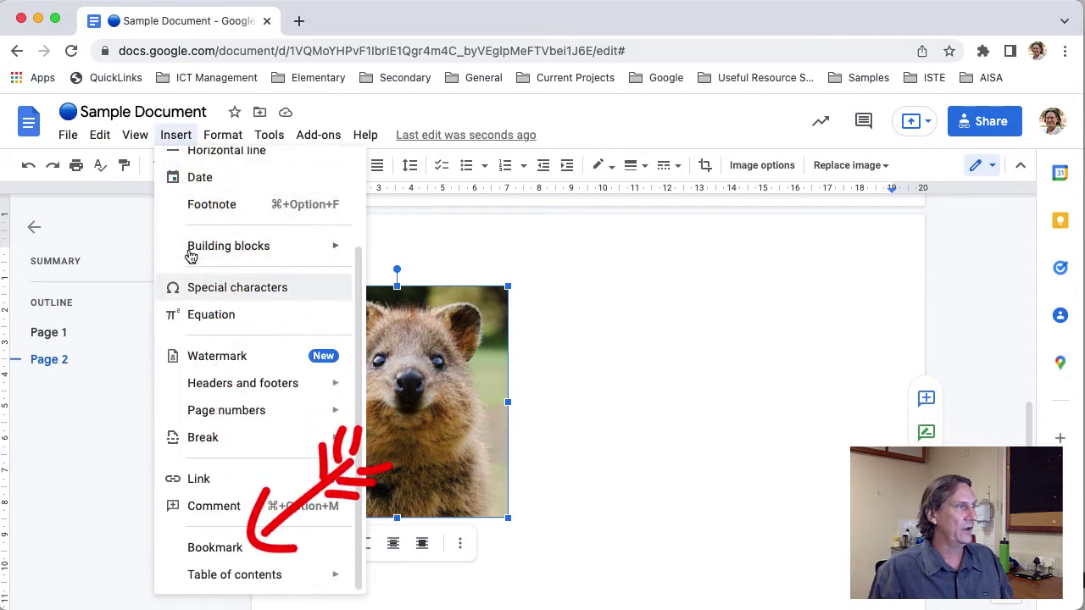
Step: Insert a bookmark on the selected quokka image
left_click(248, 549)
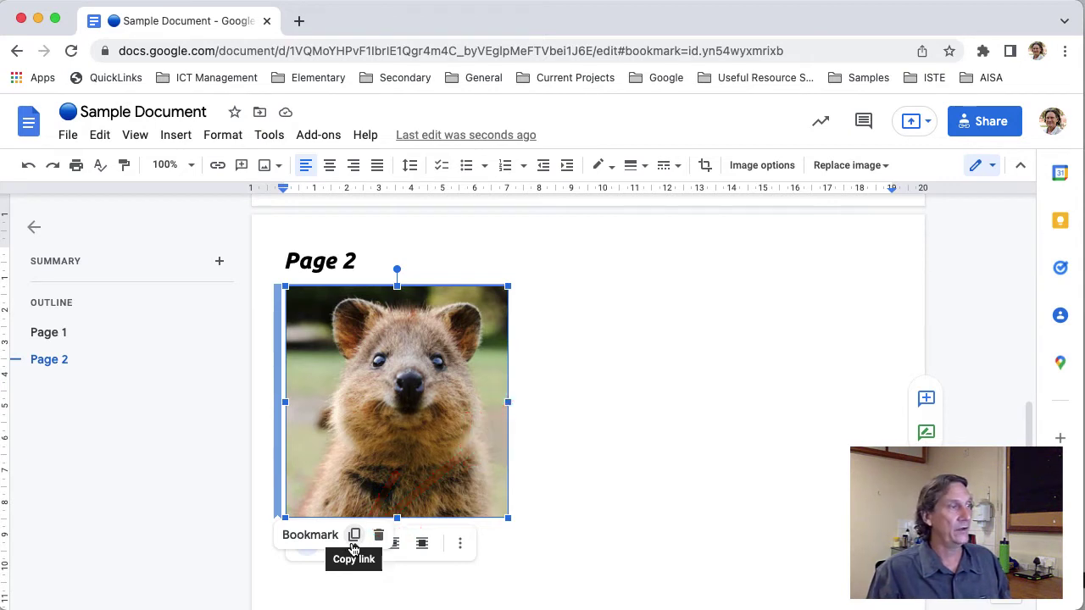
Step: Copy the bookmark's link and add a Normal text 'Link to image' line below the 'Page 1' heading
left_click(354, 536)
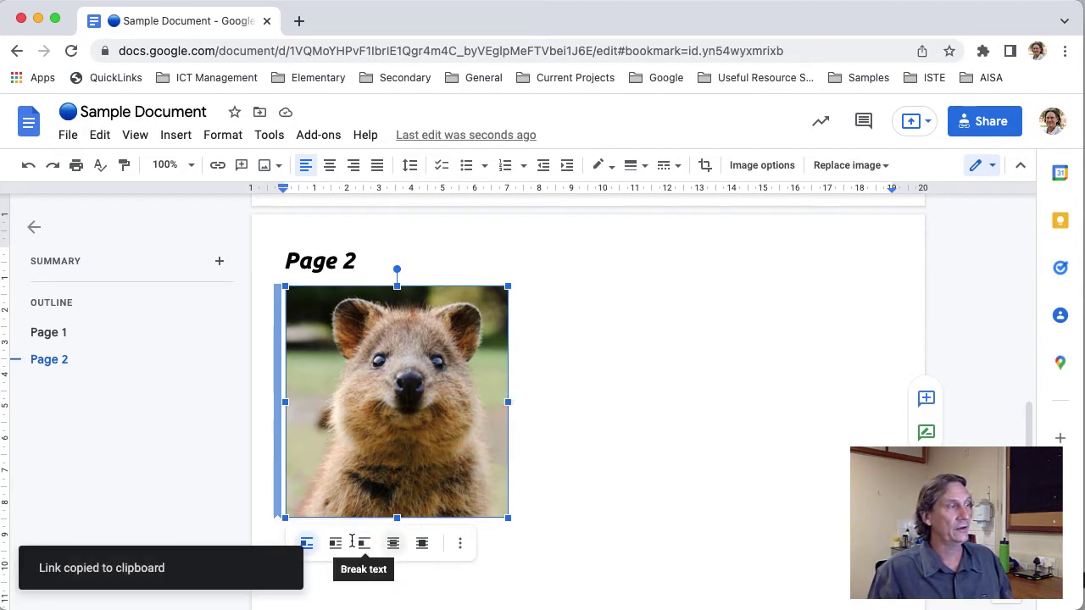
scroll(557, 506, "up", 3)
scroll(556, 507, "up", 8)
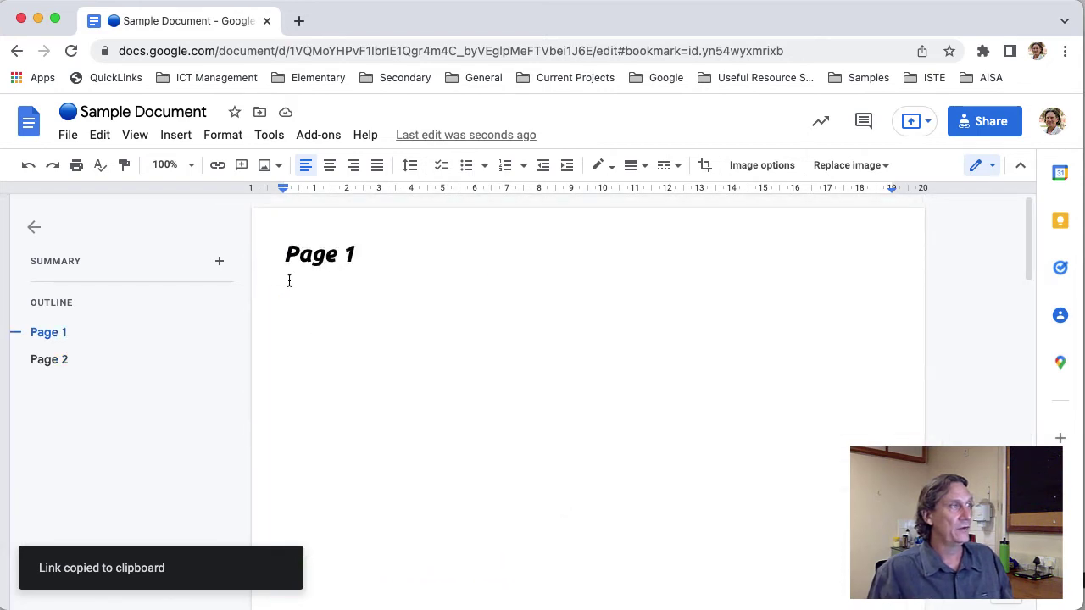
left_click(395, 268)
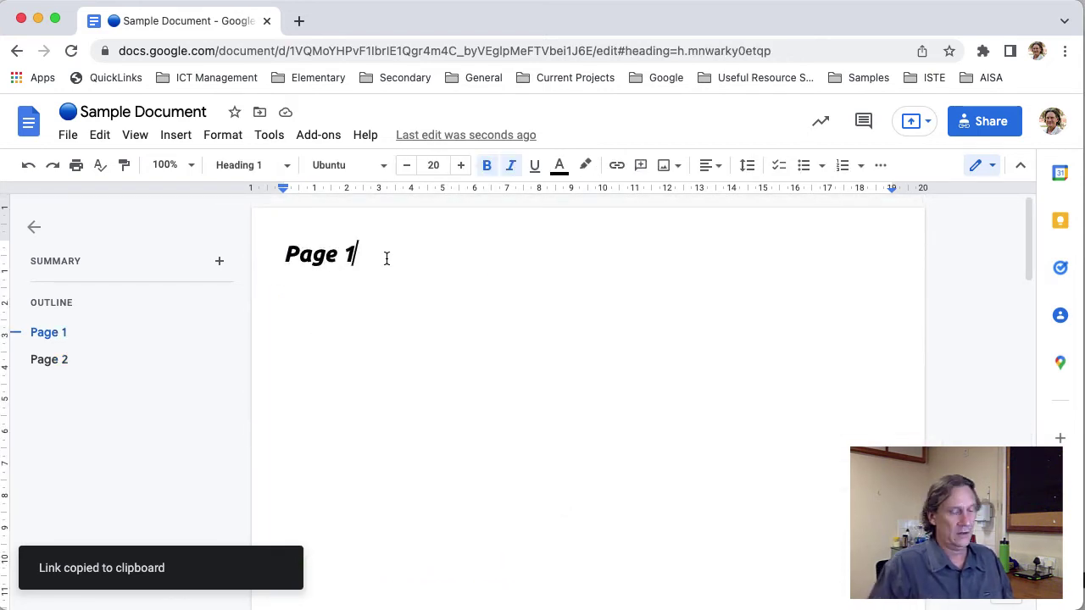
key("Return")
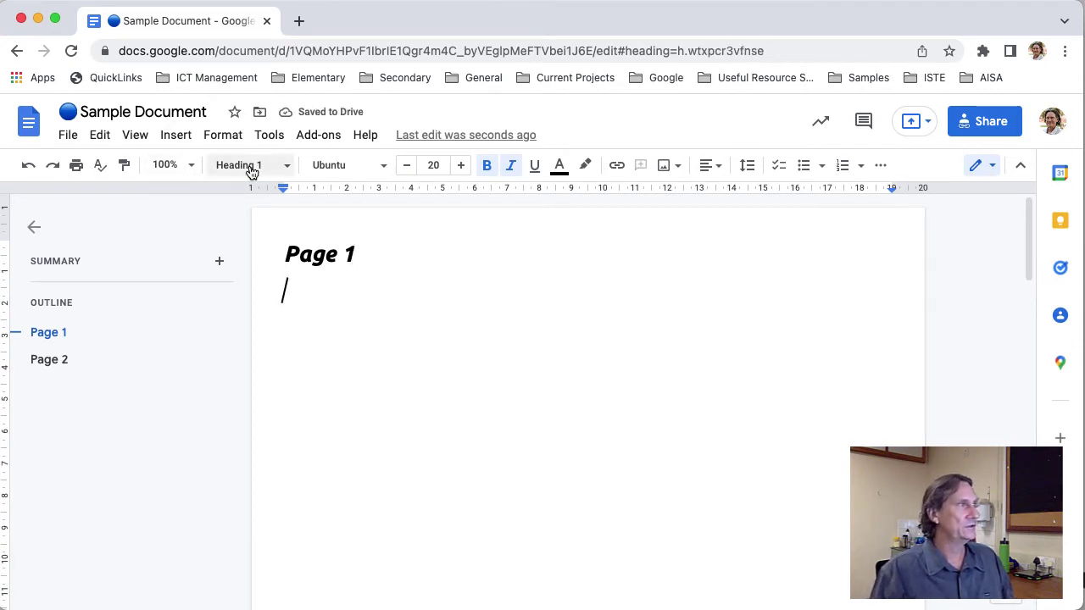
left_click(279, 168)
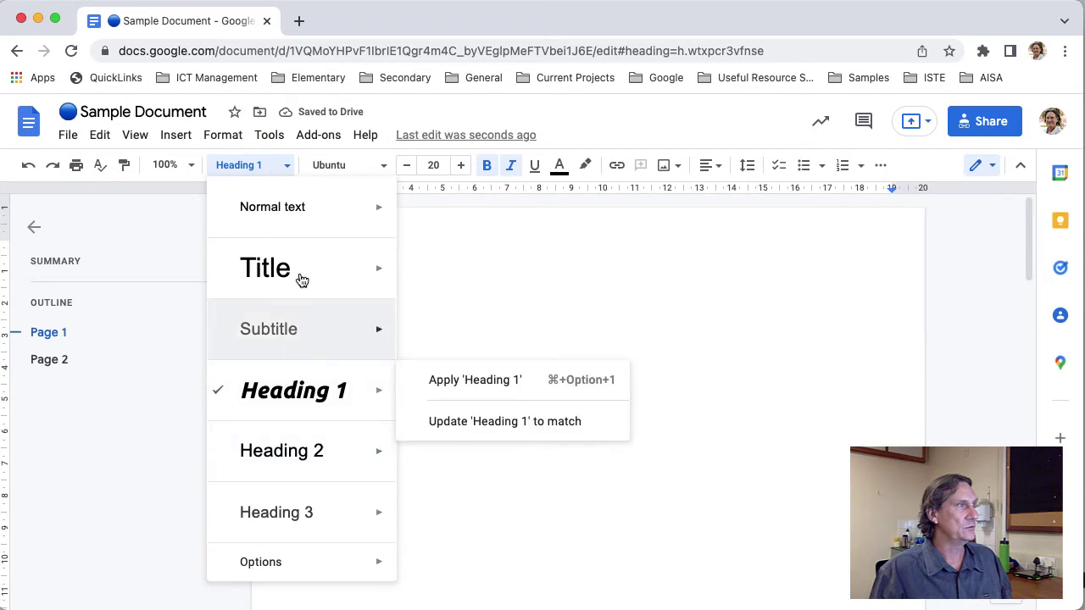
left_click(286, 210)
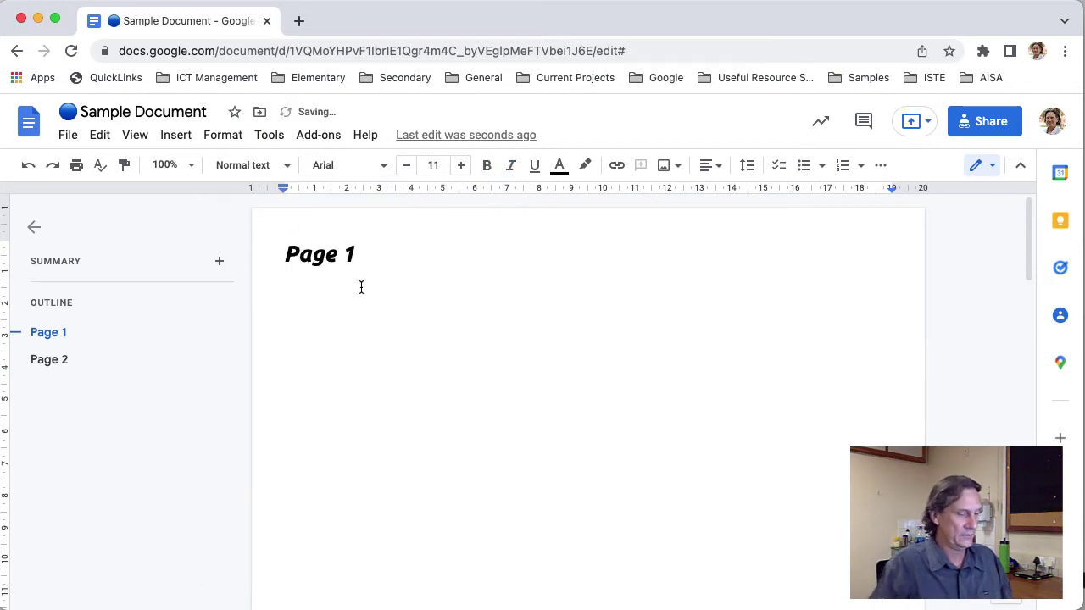
type("Link to im")
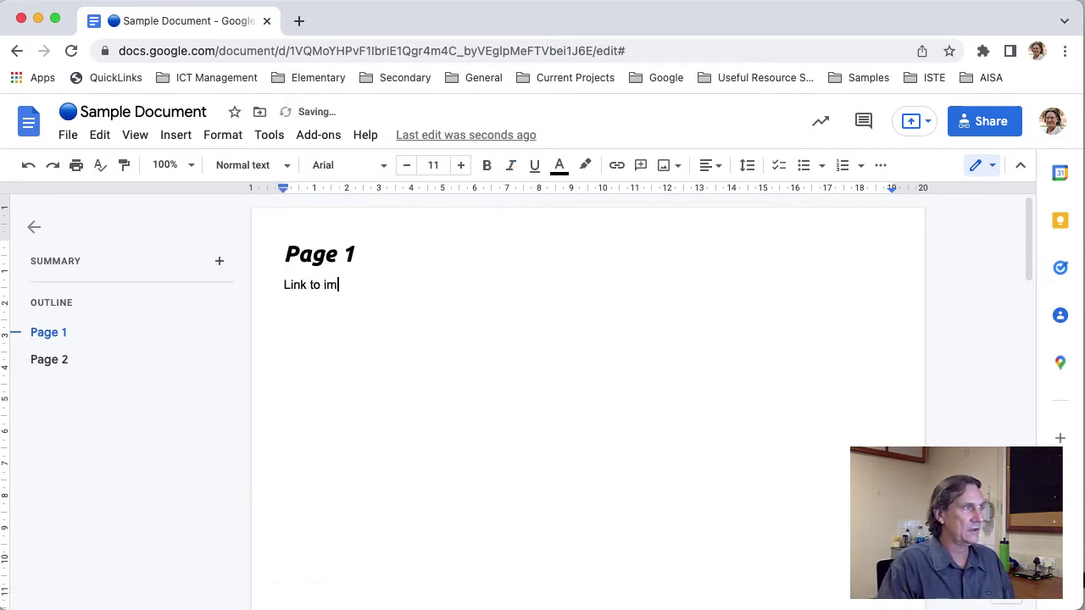
type("age")
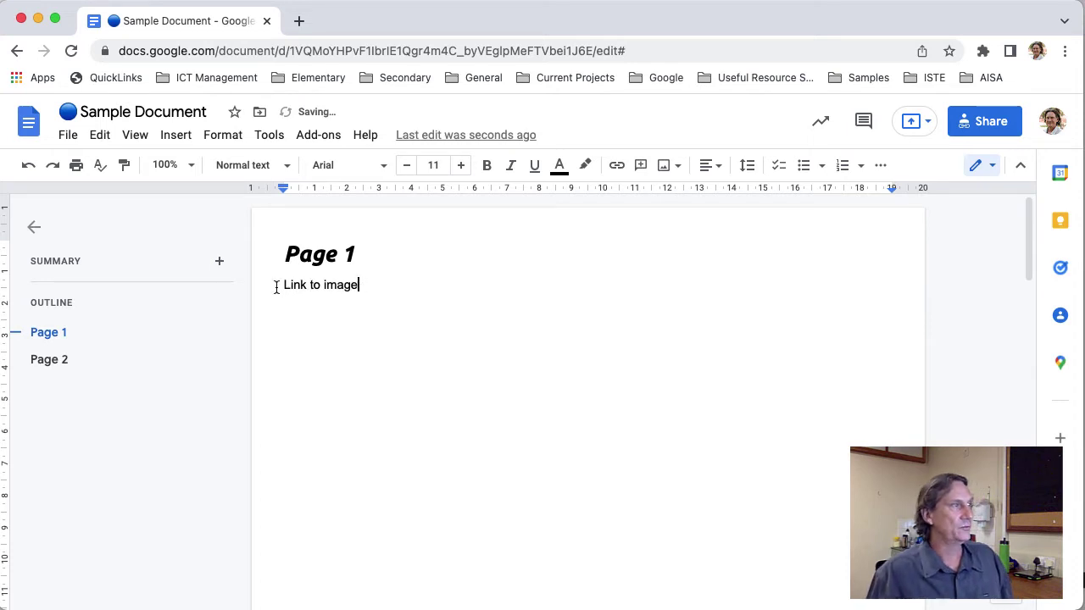
Step: Select the words 'Link to image' on the line under 'Page 1'
left_click_drag(278, 284, 361, 284)
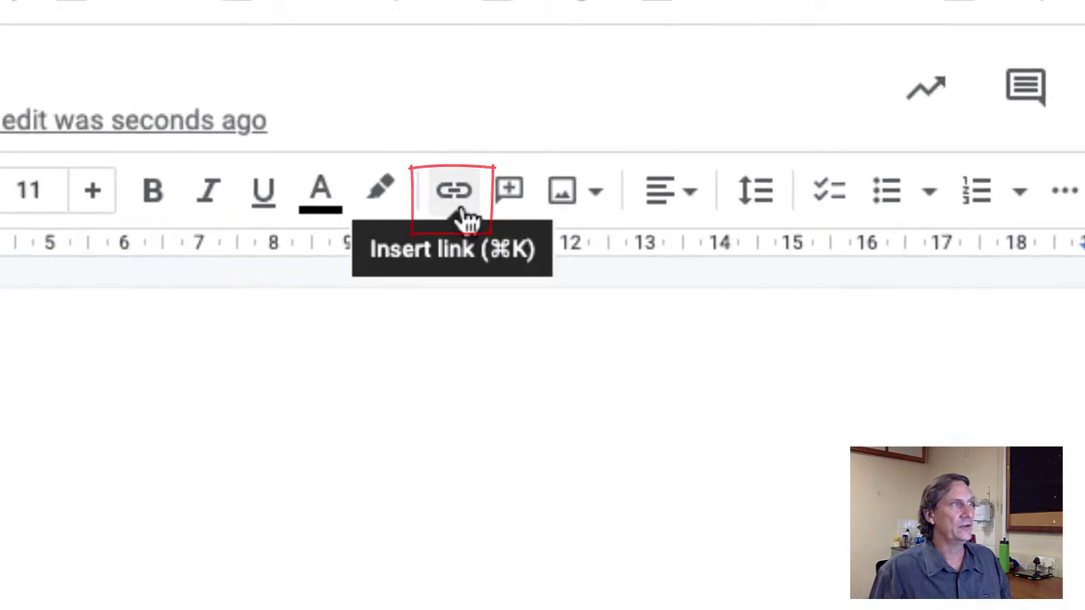
left_click(176, 134)
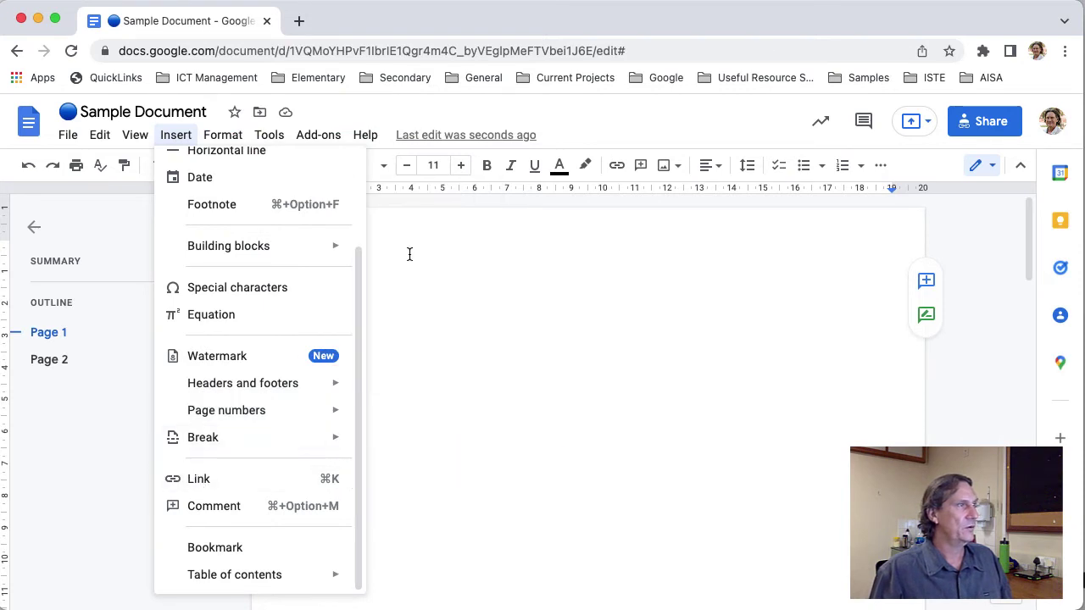
left_click(409, 254)
left_click(302, 285)
left_click_drag(275, 285, 355, 284)
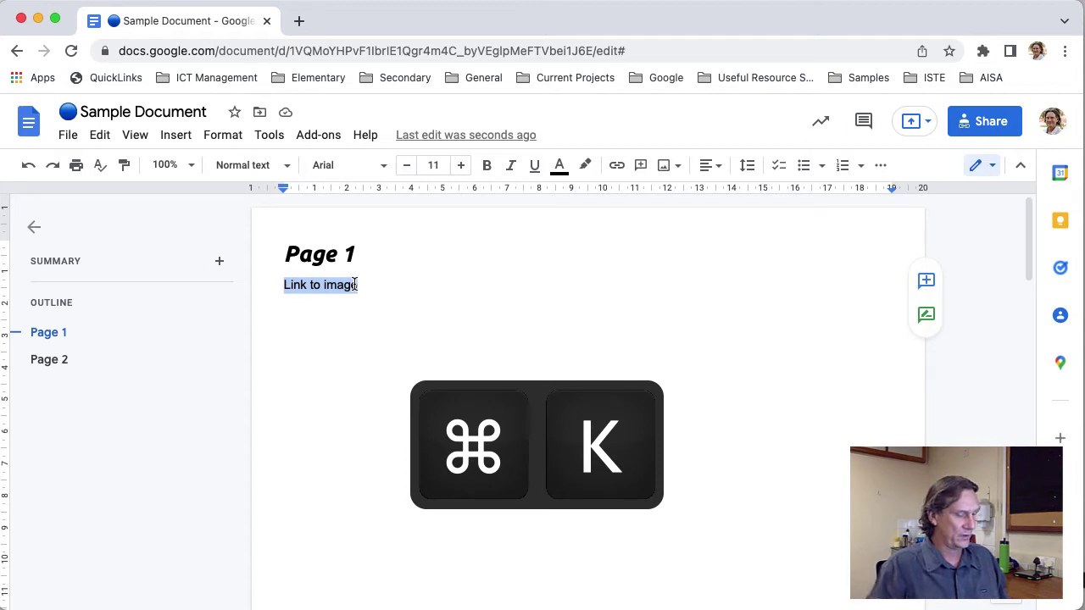
Step: Open a link box for the selected text, paste the bookmark address, then clear it out
key("super+k")
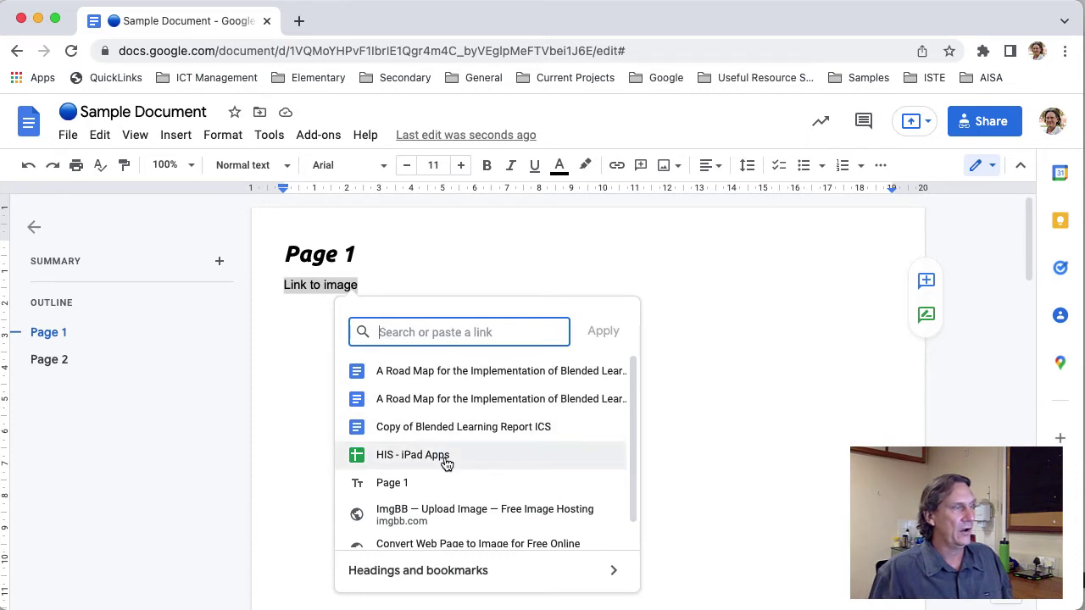
key("super+v")
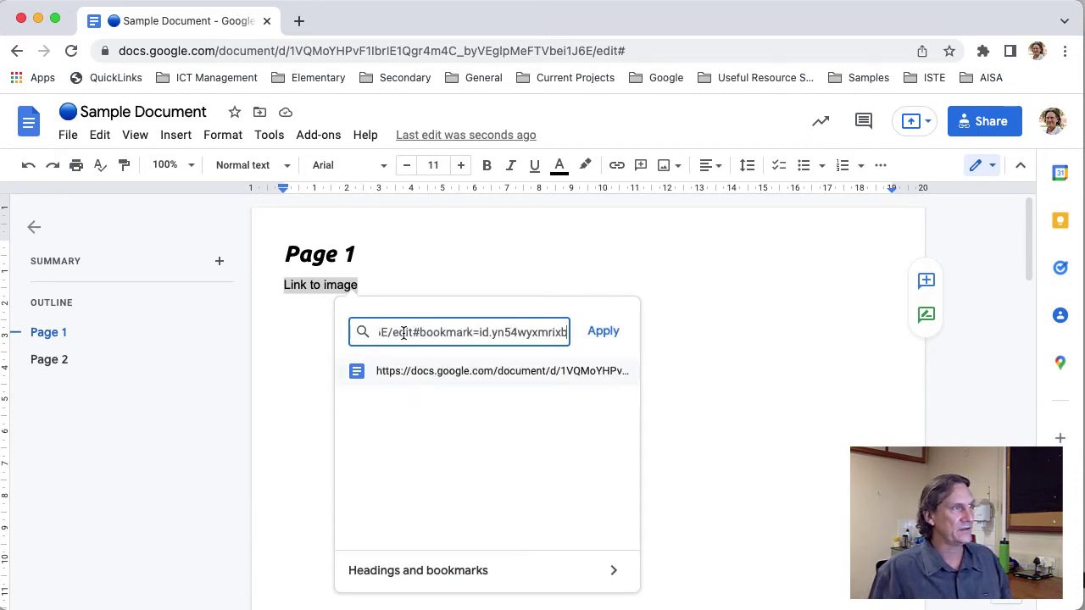
triple_click(566, 334)
key("super+v")
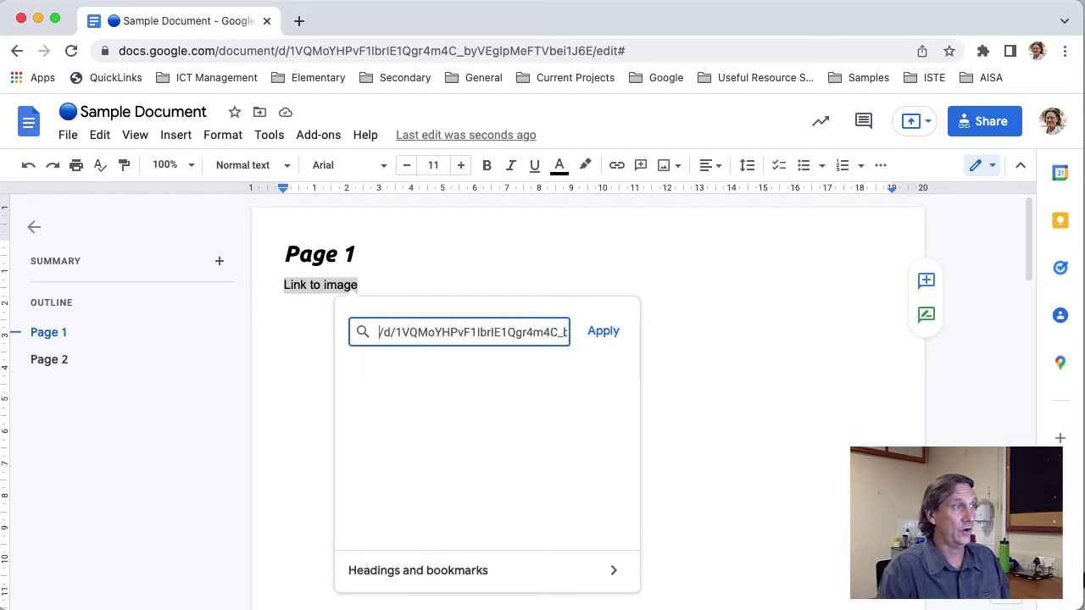
triple_click(423, 333)
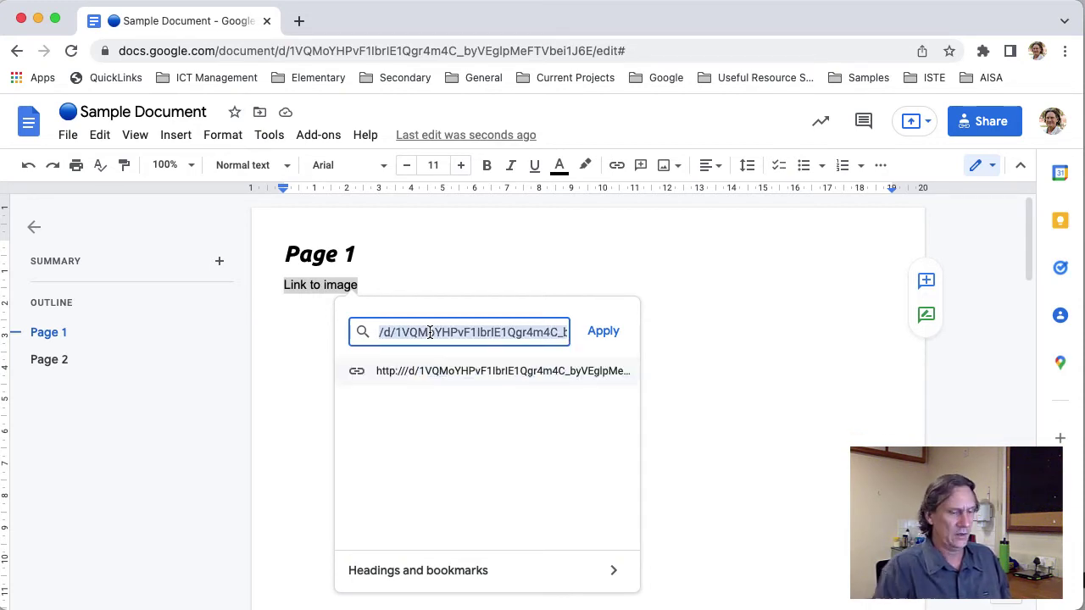
key("BackSpace")
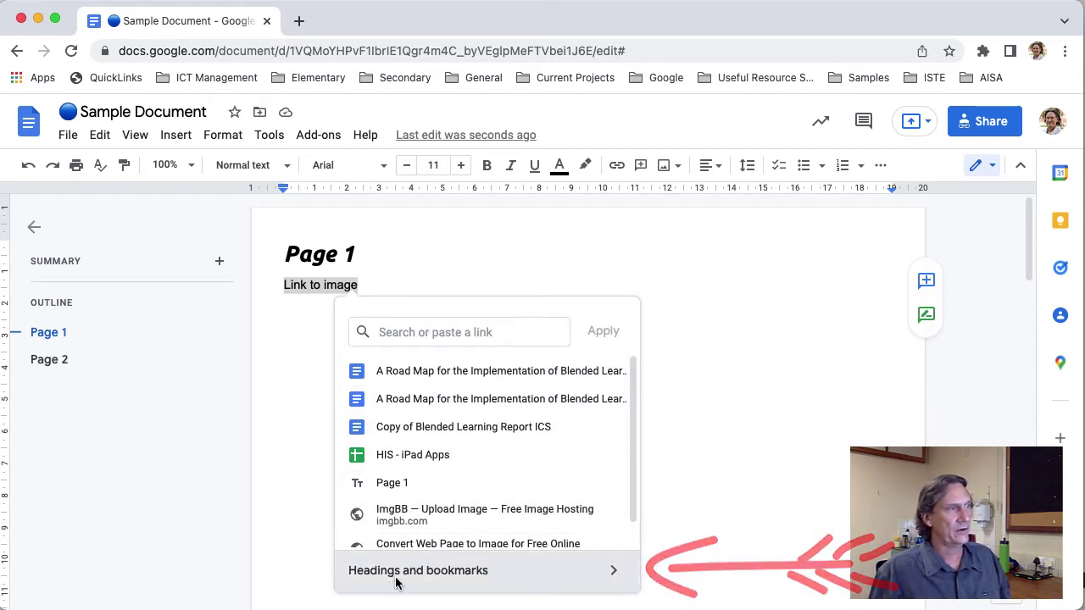
Step: Link 'Link to image' to the quokka image bookmark and follow it to the Page 2 picture
left_click(394, 585)
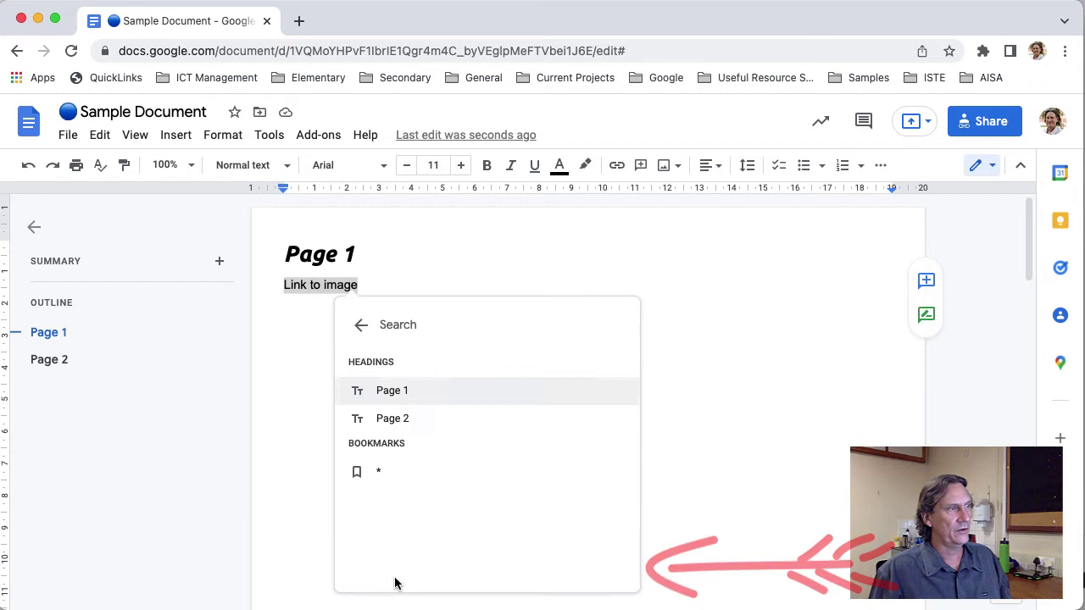
left_click(378, 474)
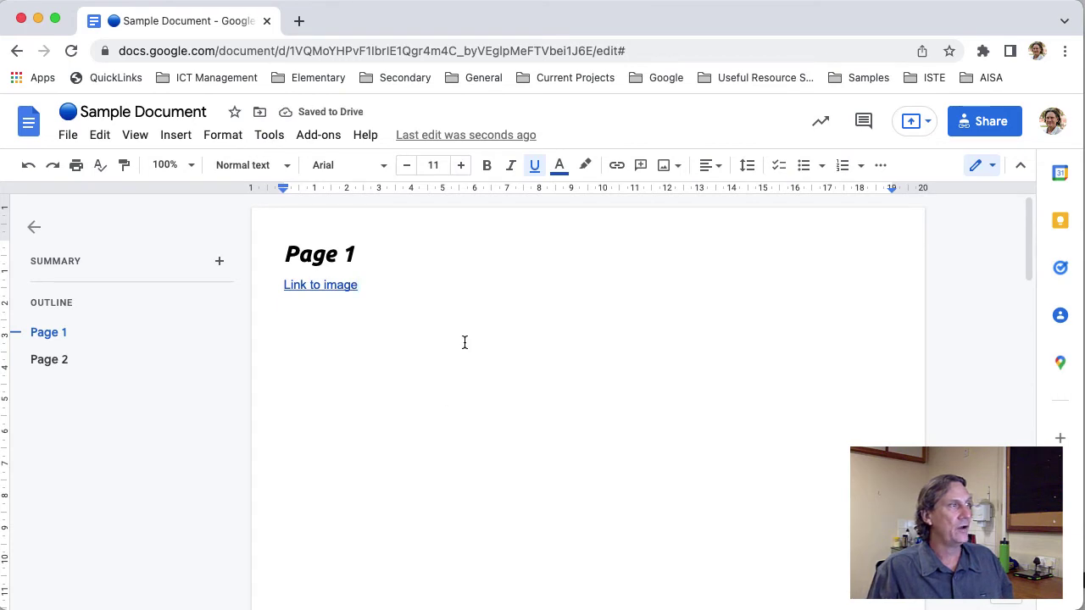
left_click(318, 287)
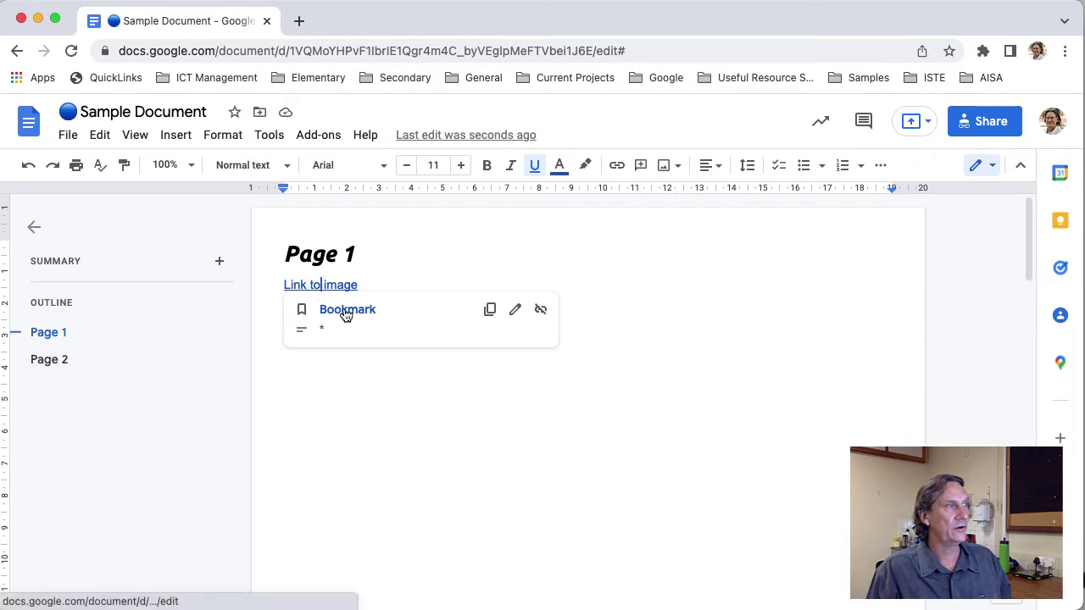
left_click(347, 310)
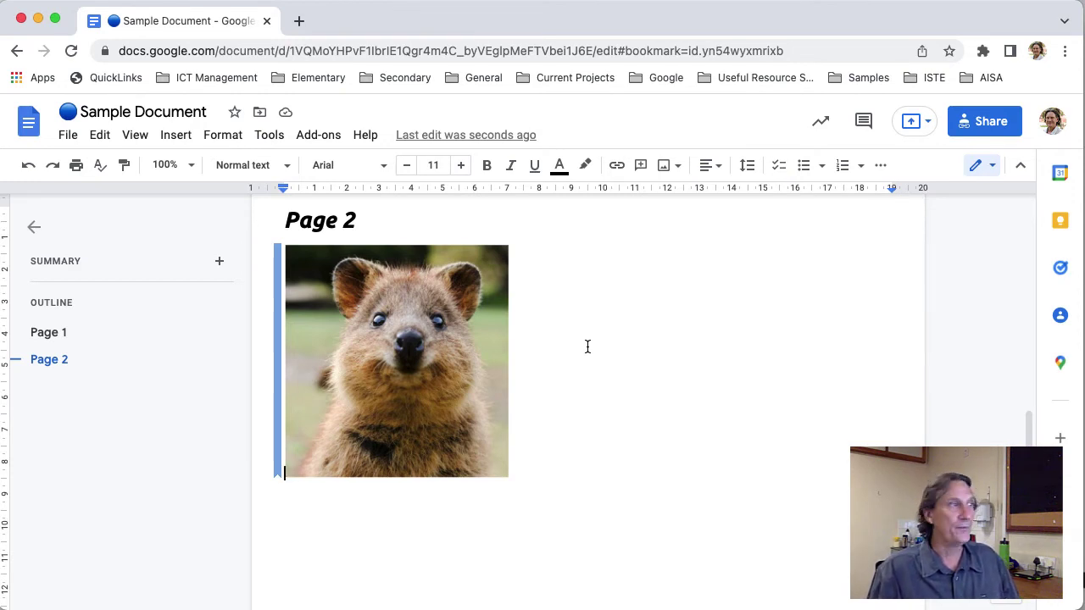
Step: Scroll back up to the 'Page 1' heading and its 'Link to image' link
scroll(675, 349, "up", 10)
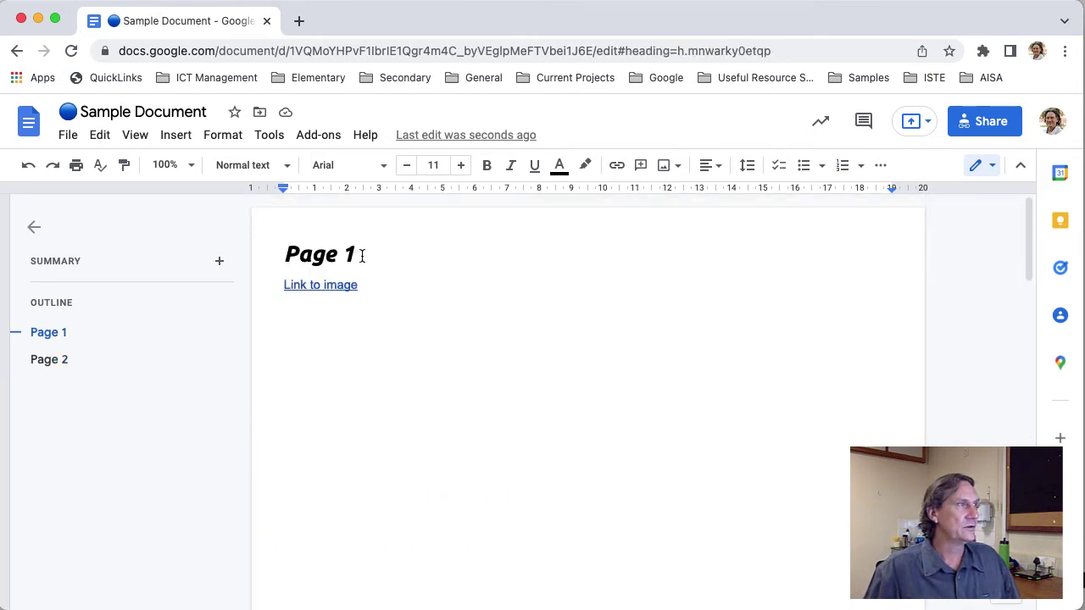
Step: Place the cursor in the Page 1 heading and highlight its anchor in the address bar
left_click(362, 256)
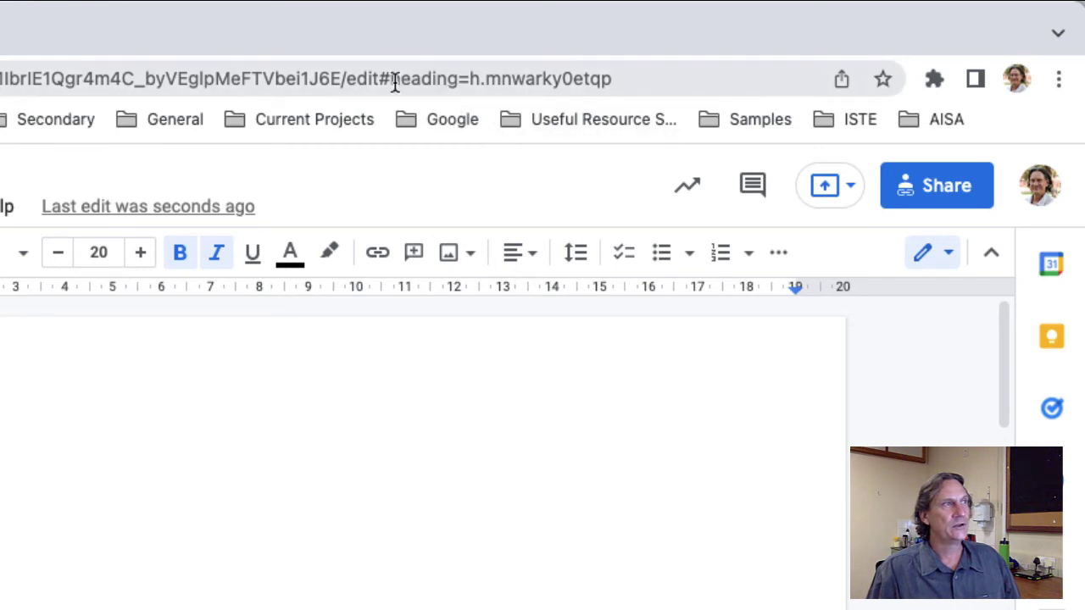
left_click_drag(391, 79, 625, 85)
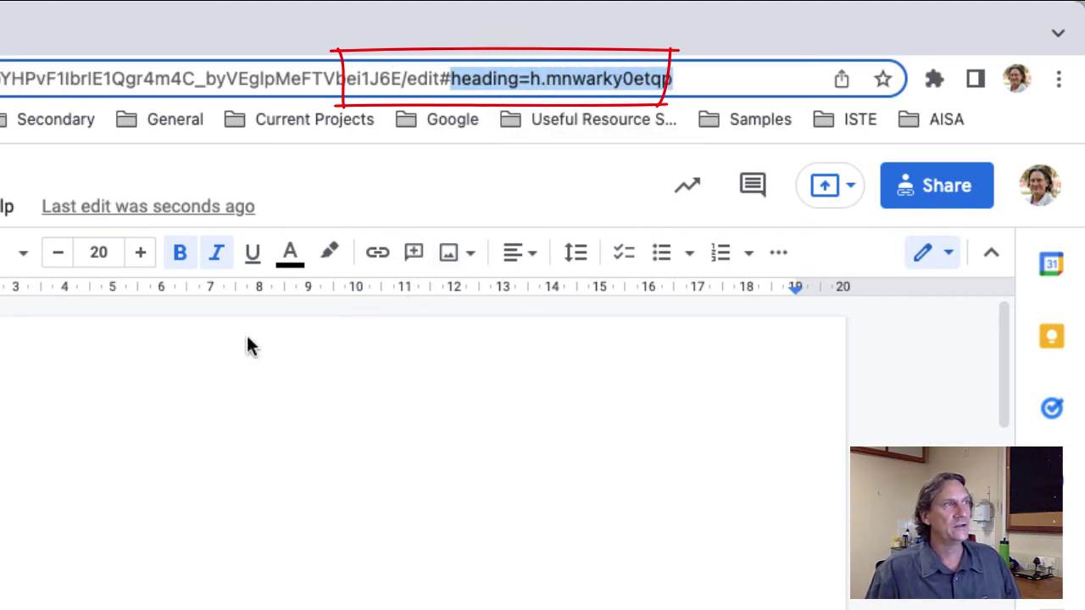
scroll(39, 393, "down", 1)
scroll(39, 393, "down", 4)
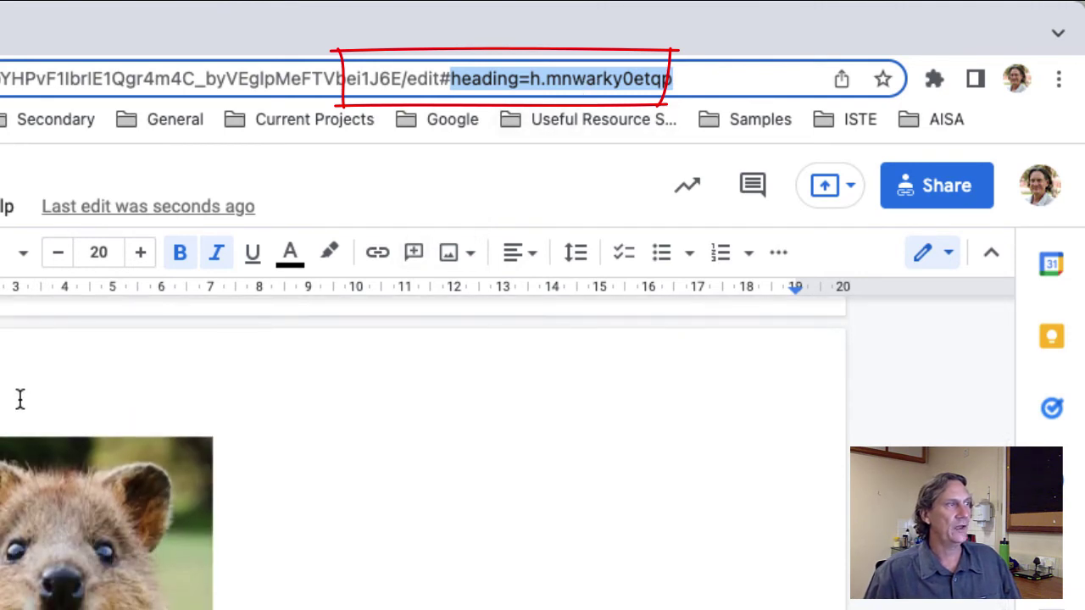
Step: Place the cursor in the Page 2 heading and select its full heading URL in the address bar
left_click(20, 399)
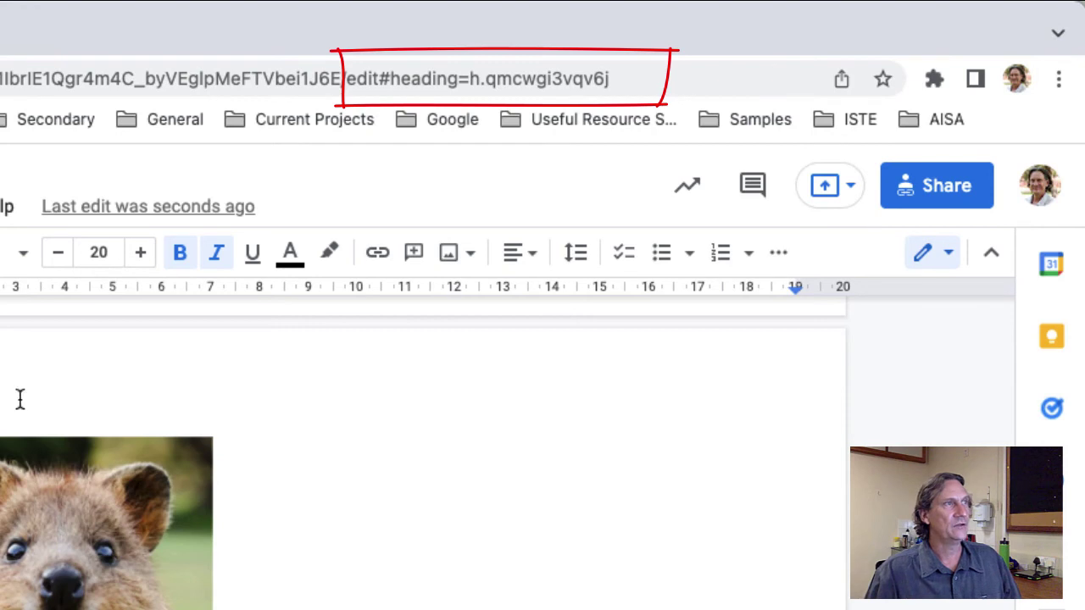
left_click_drag(634, 80, 476, 85)
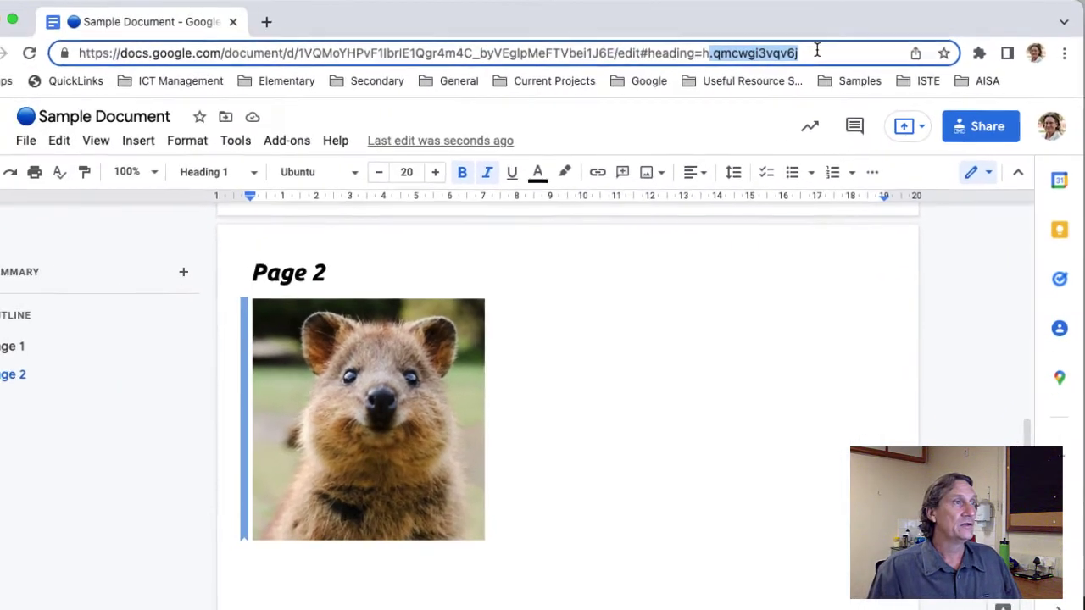
left_click(693, 82)
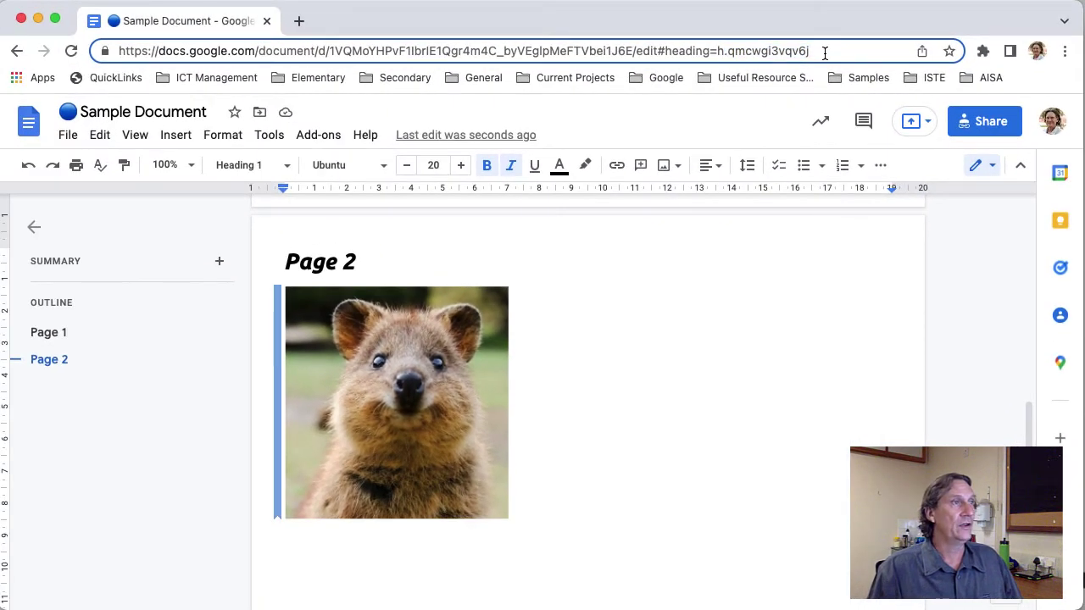
left_click_drag(830, 51, 58, 49)
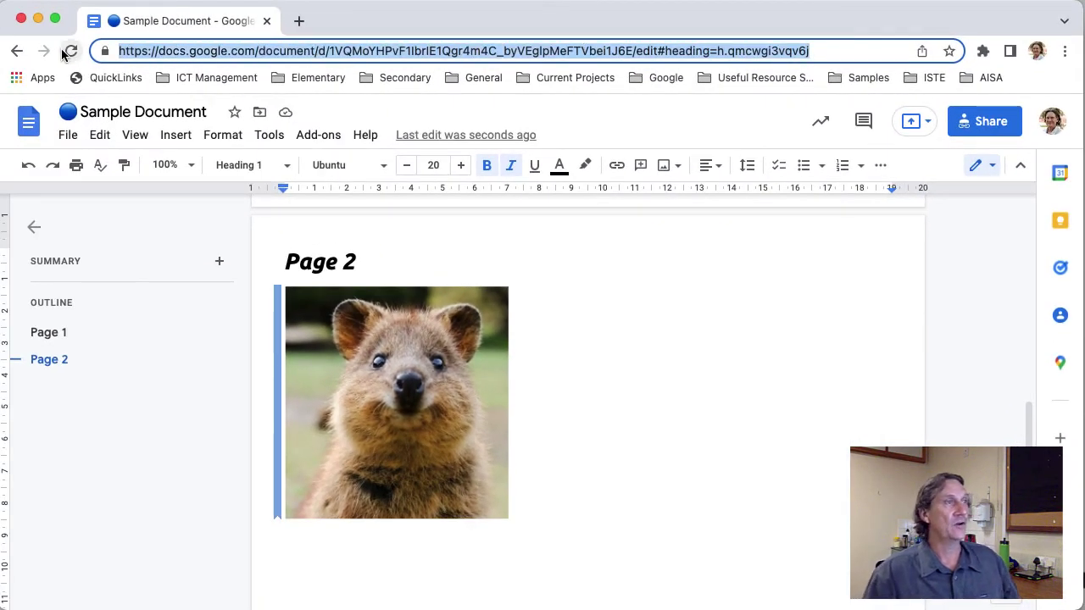
Step: Reload, then load the copied Page 2 heading link in a new Guest window via Paste and go
left_click(69, 51)
left_click(1036, 51)
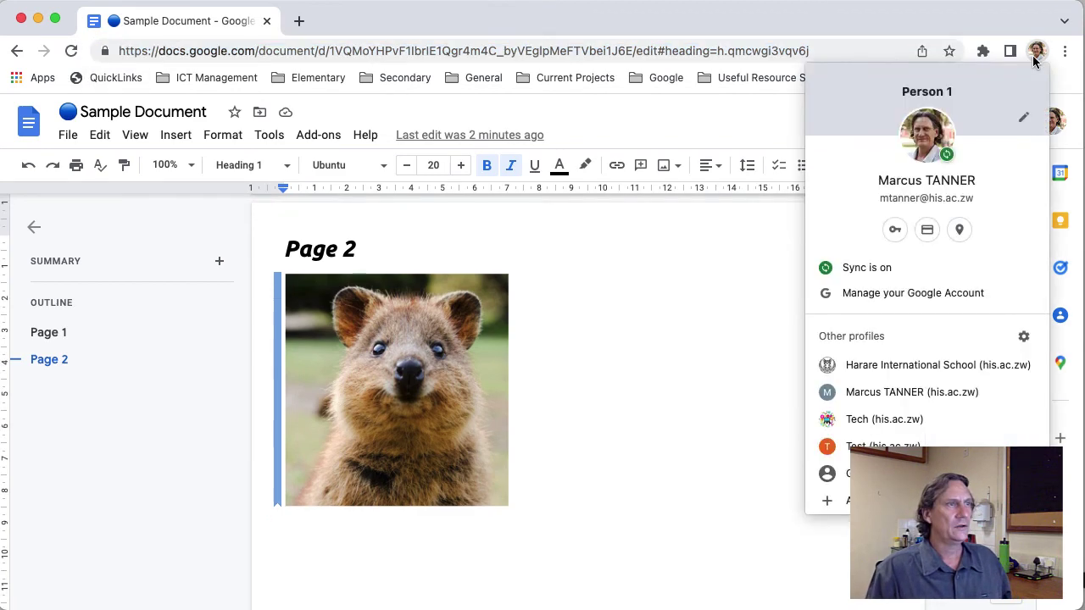
left_click(827, 473)
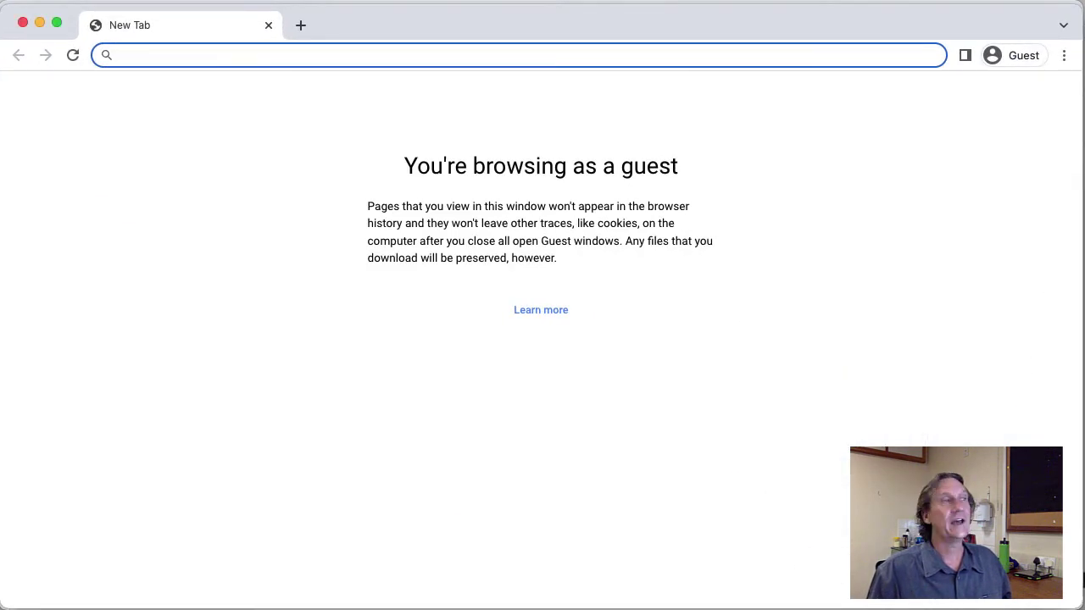
right_click(153, 56)
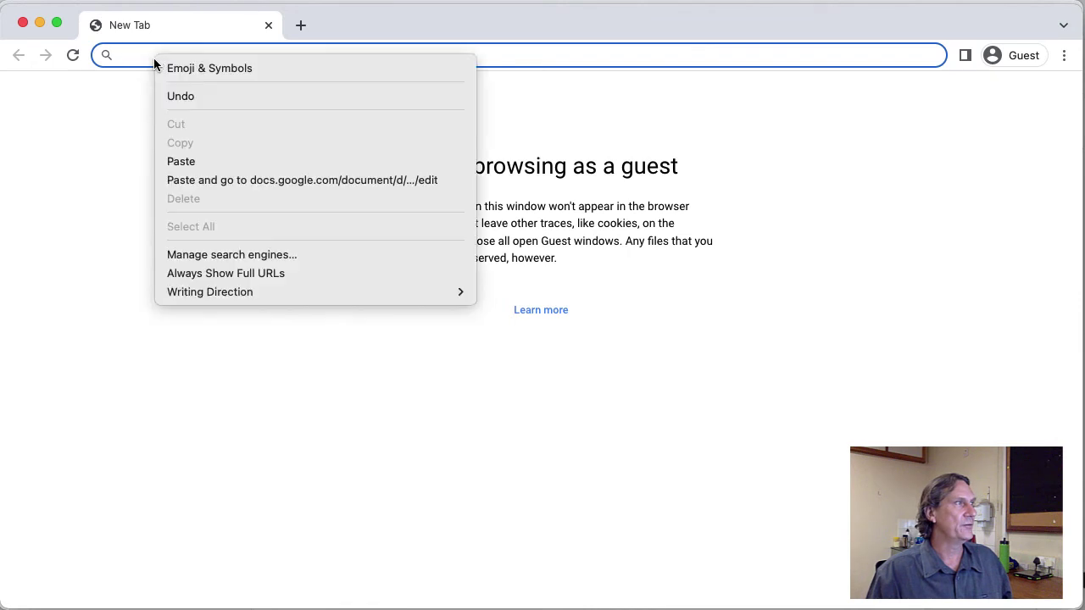
left_click(238, 181)
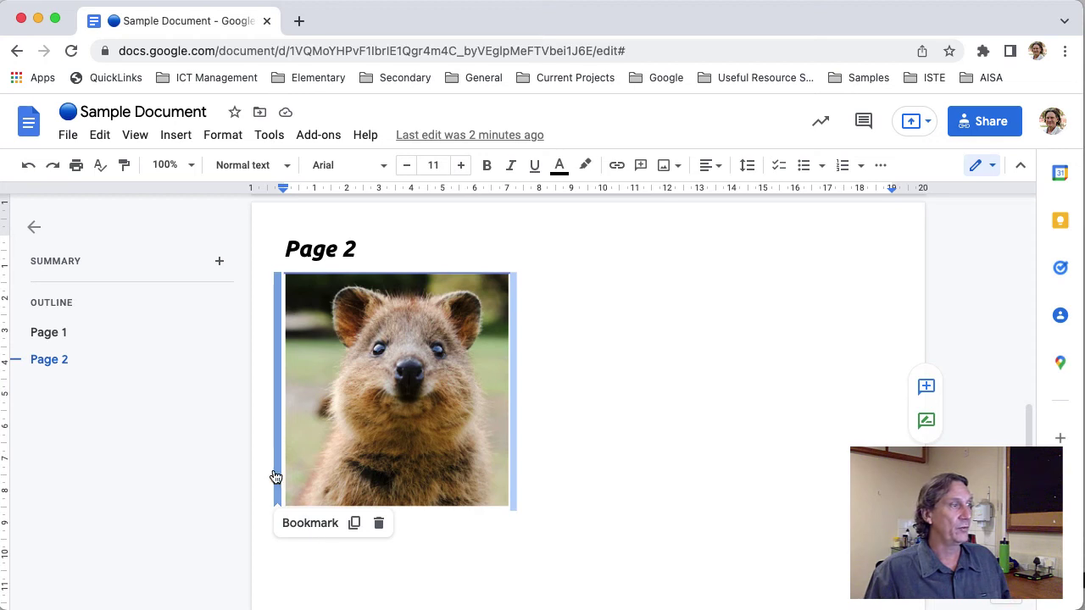
Step: Copy the Page 2 image bookmark's link and open a new Guest window for it
left_click(351, 532)
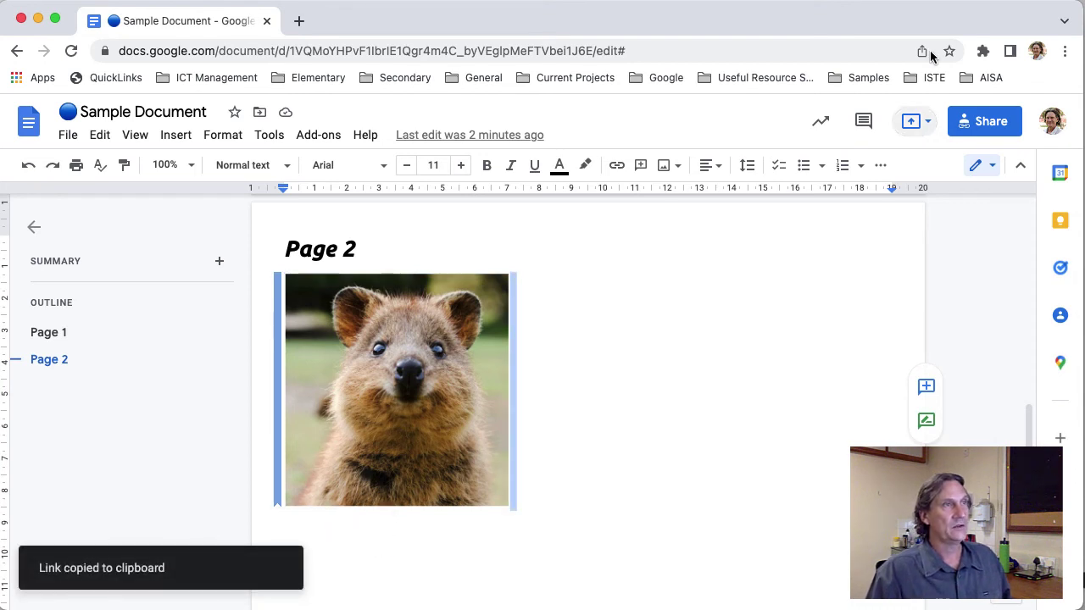
left_click(1037, 51)
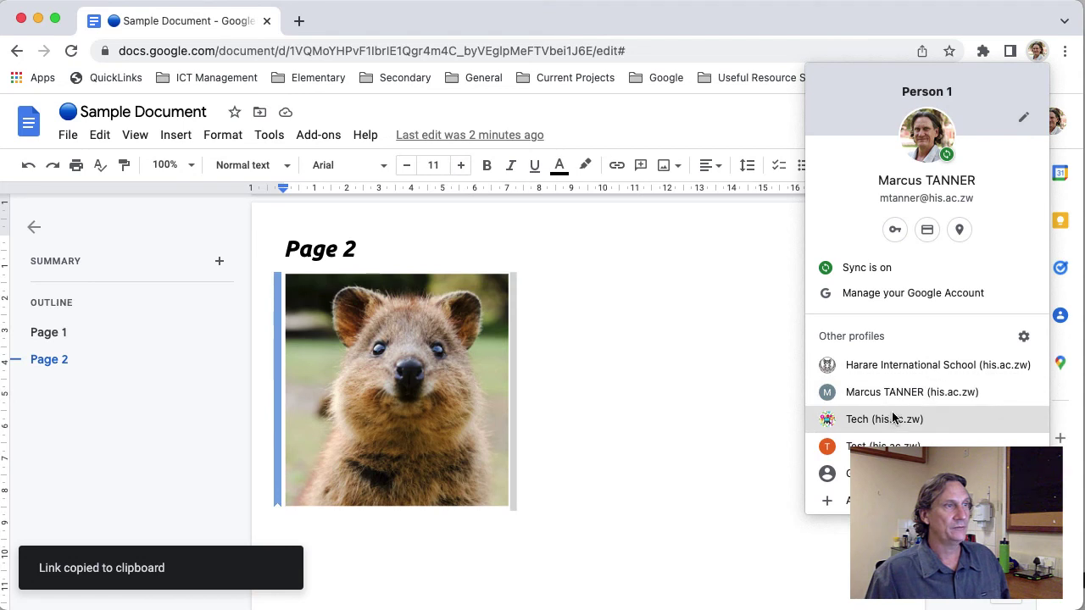
left_click(881, 473)
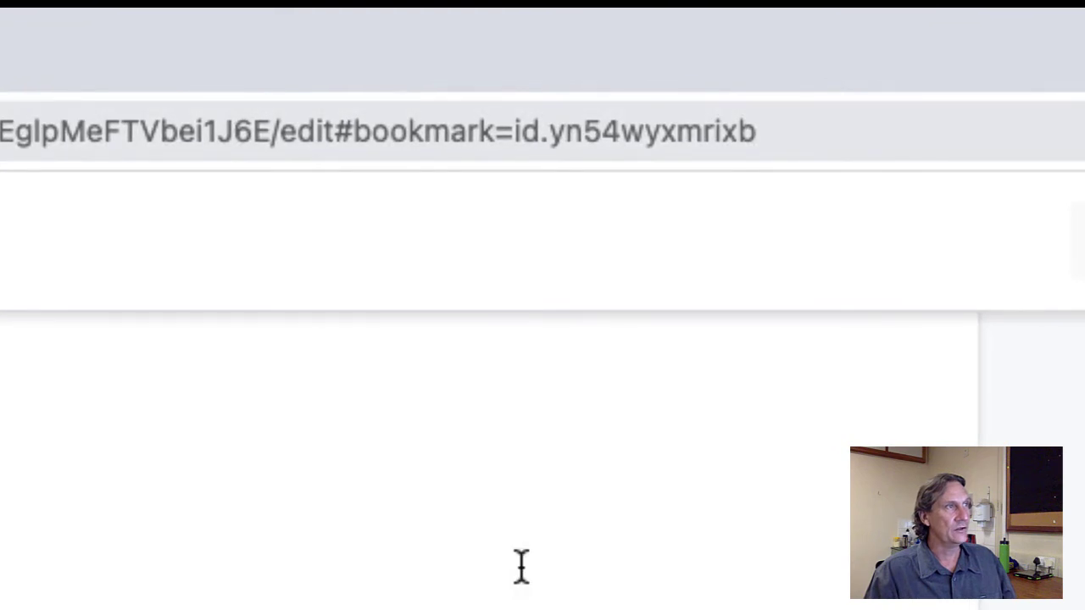
left_click_drag(353, 132, 547, 142)
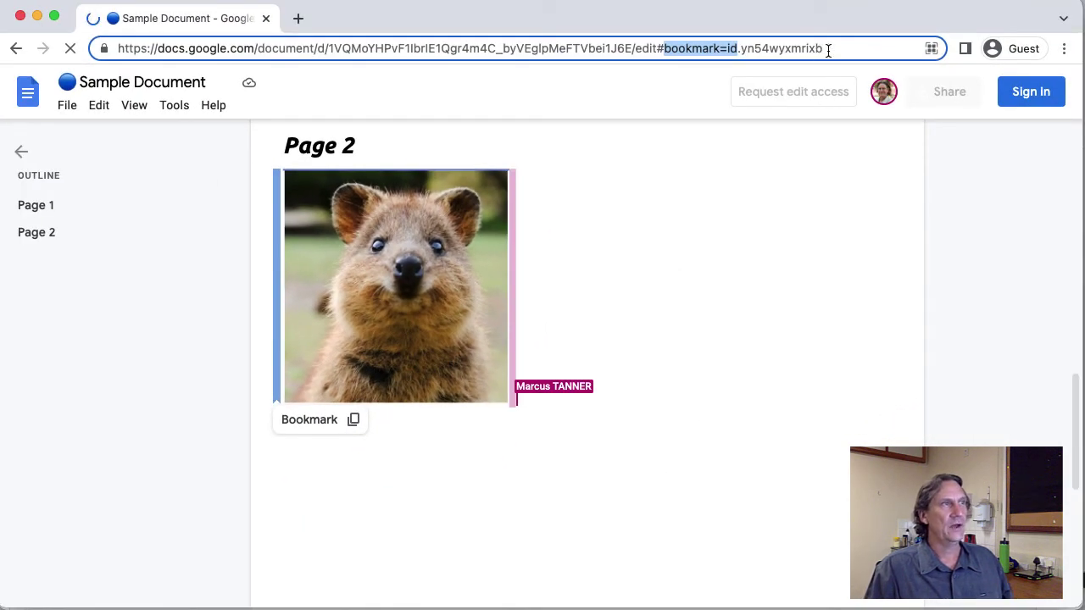
left_click_drag(822, 48, 88, 46)
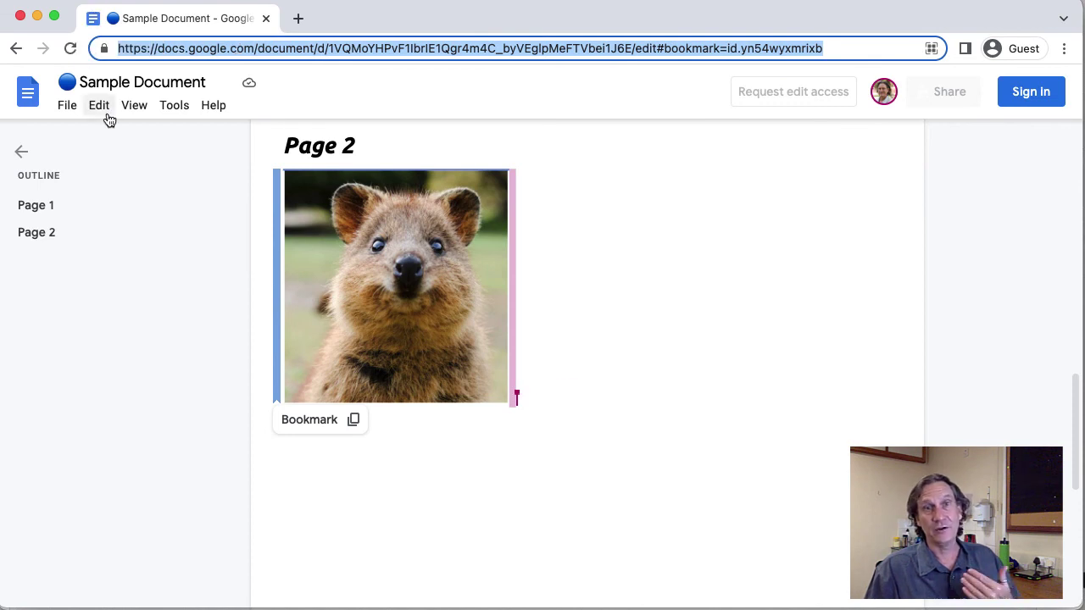